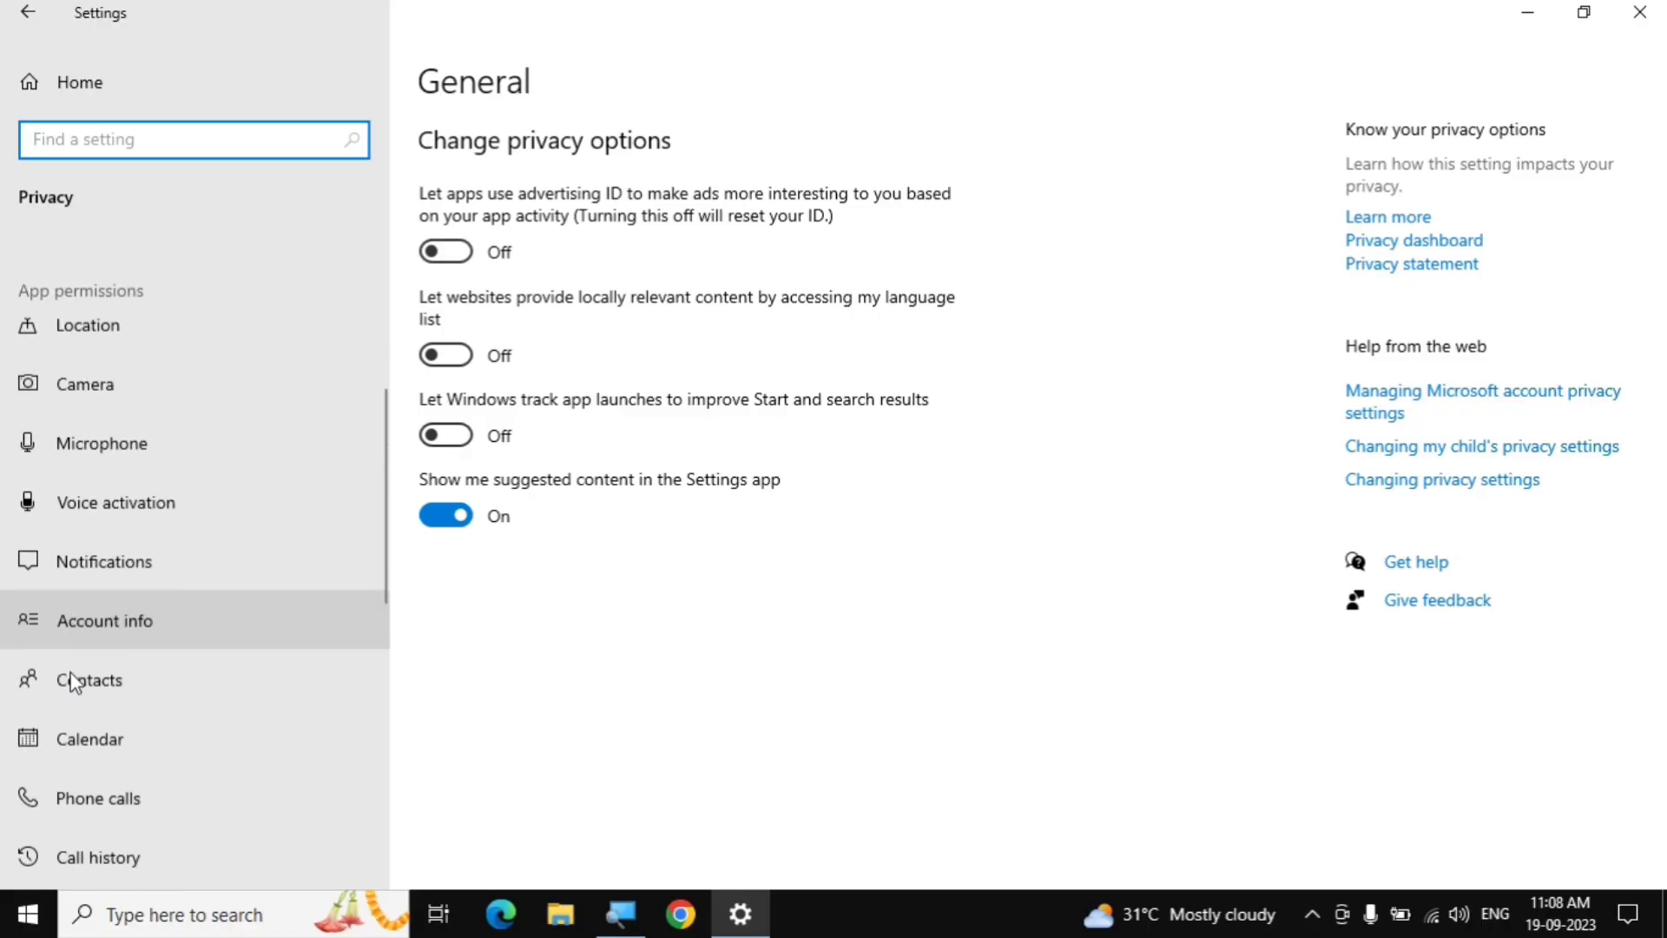
# Open the Background apps permission page in the Privacy settings.
pyautogui.scroll(-1, 76, 682)
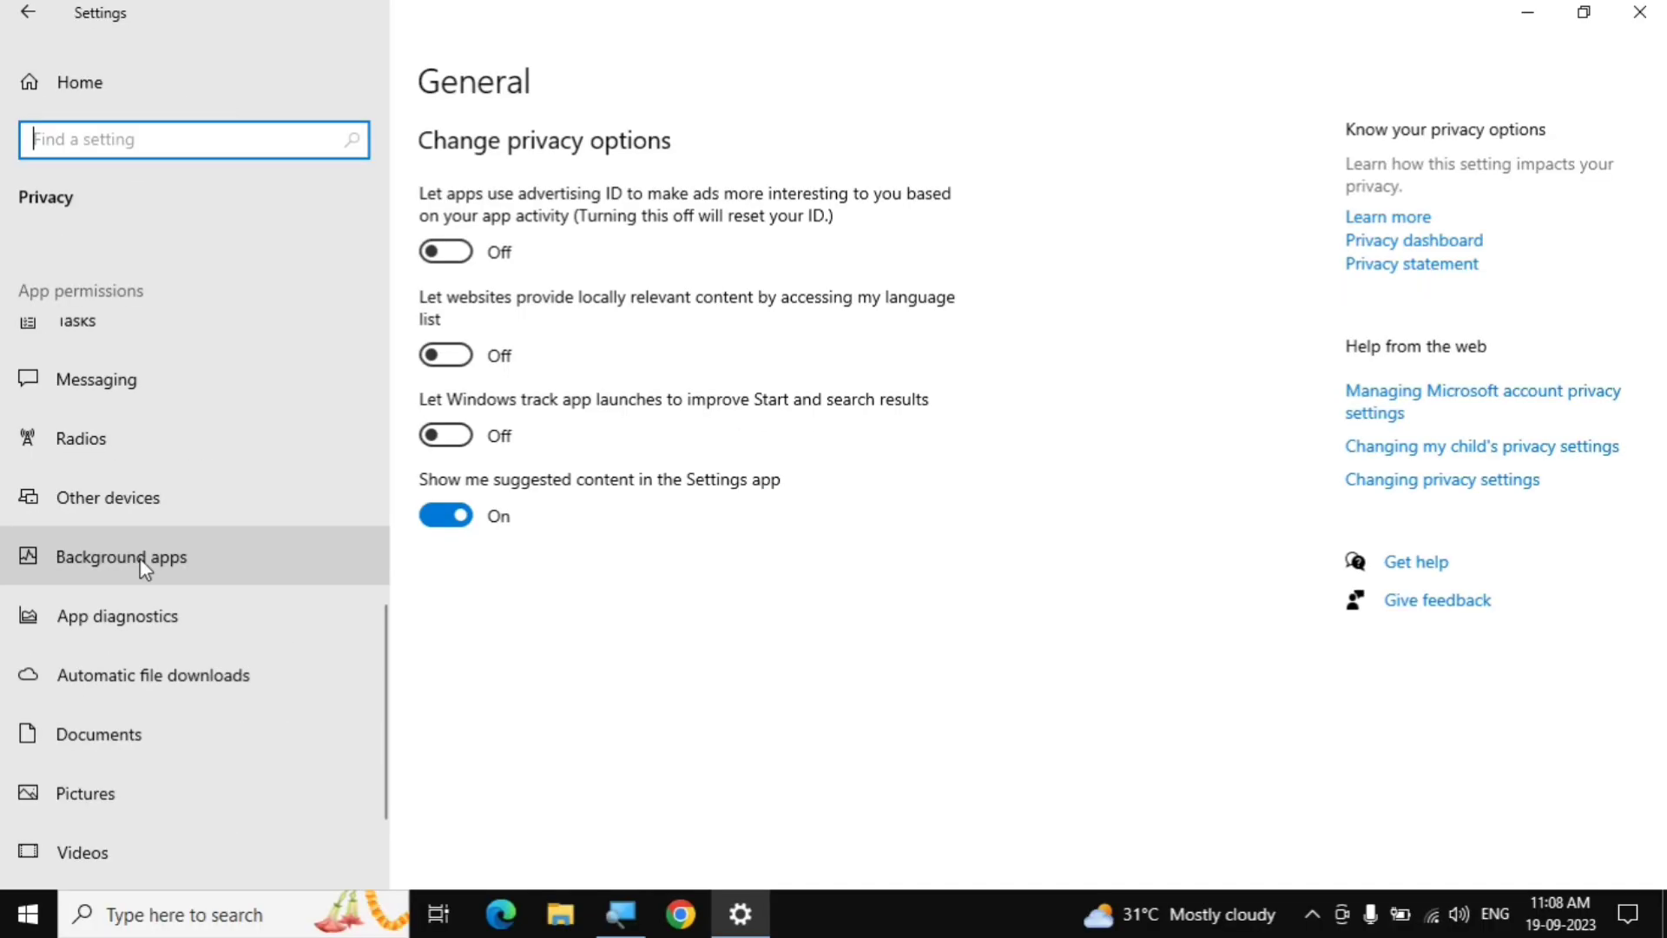
pyautogui.click(416, 553)
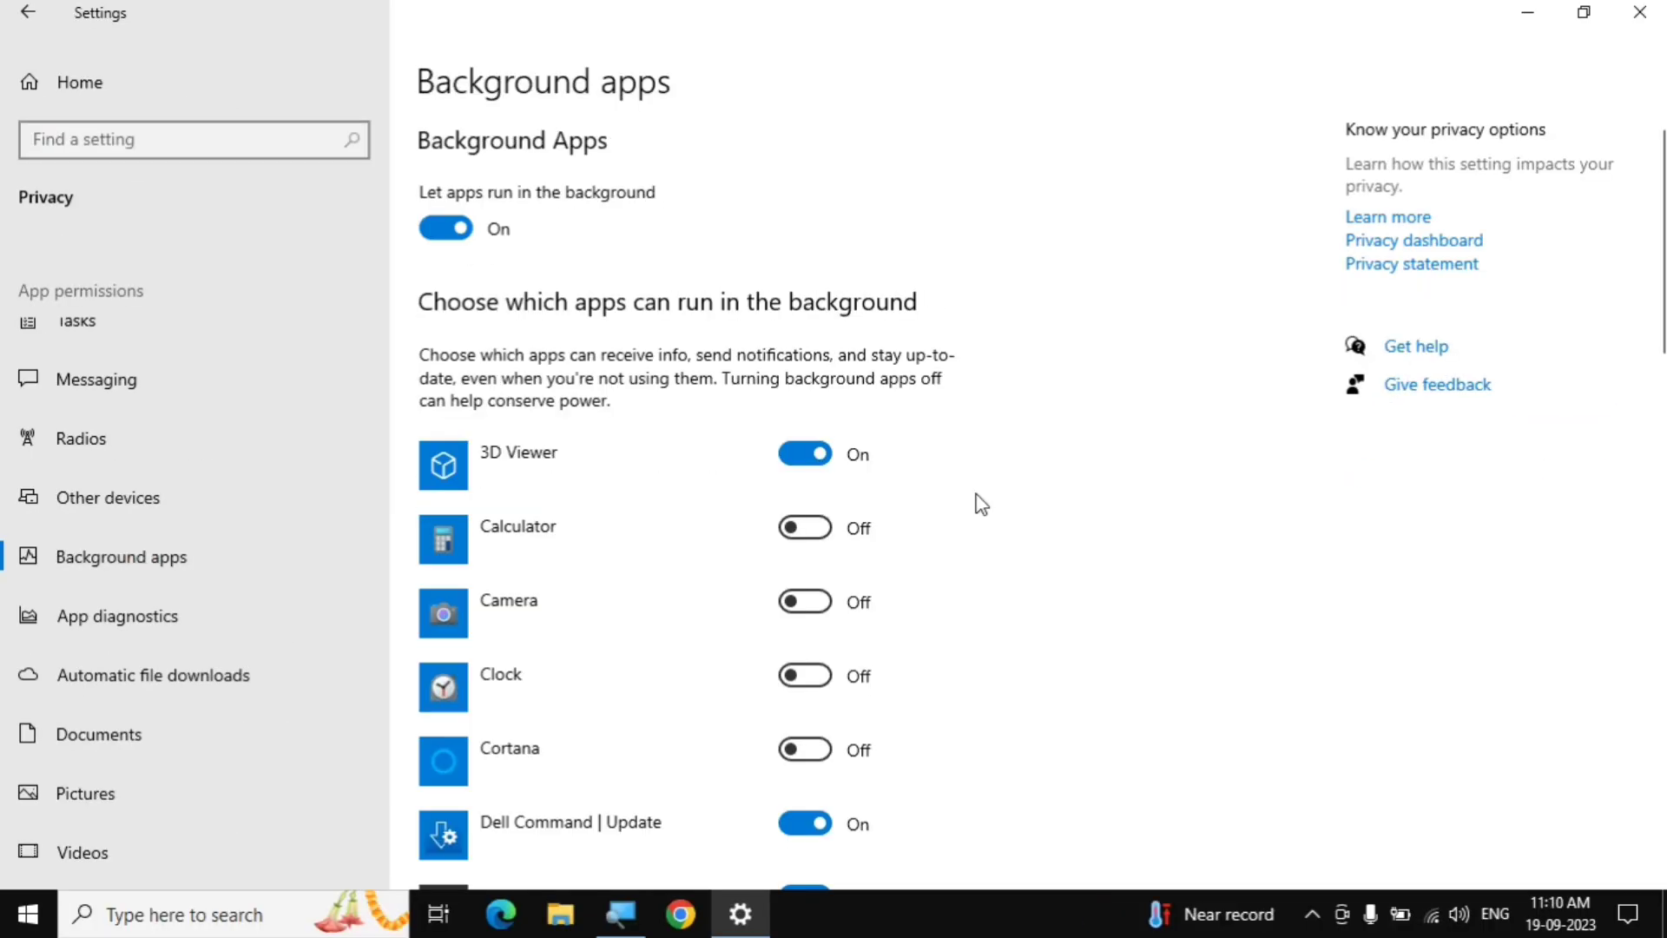
# Examine the full list of apps and which of them are allowed to run in the background.
pyautogui.scroll(-8, 981, 504)
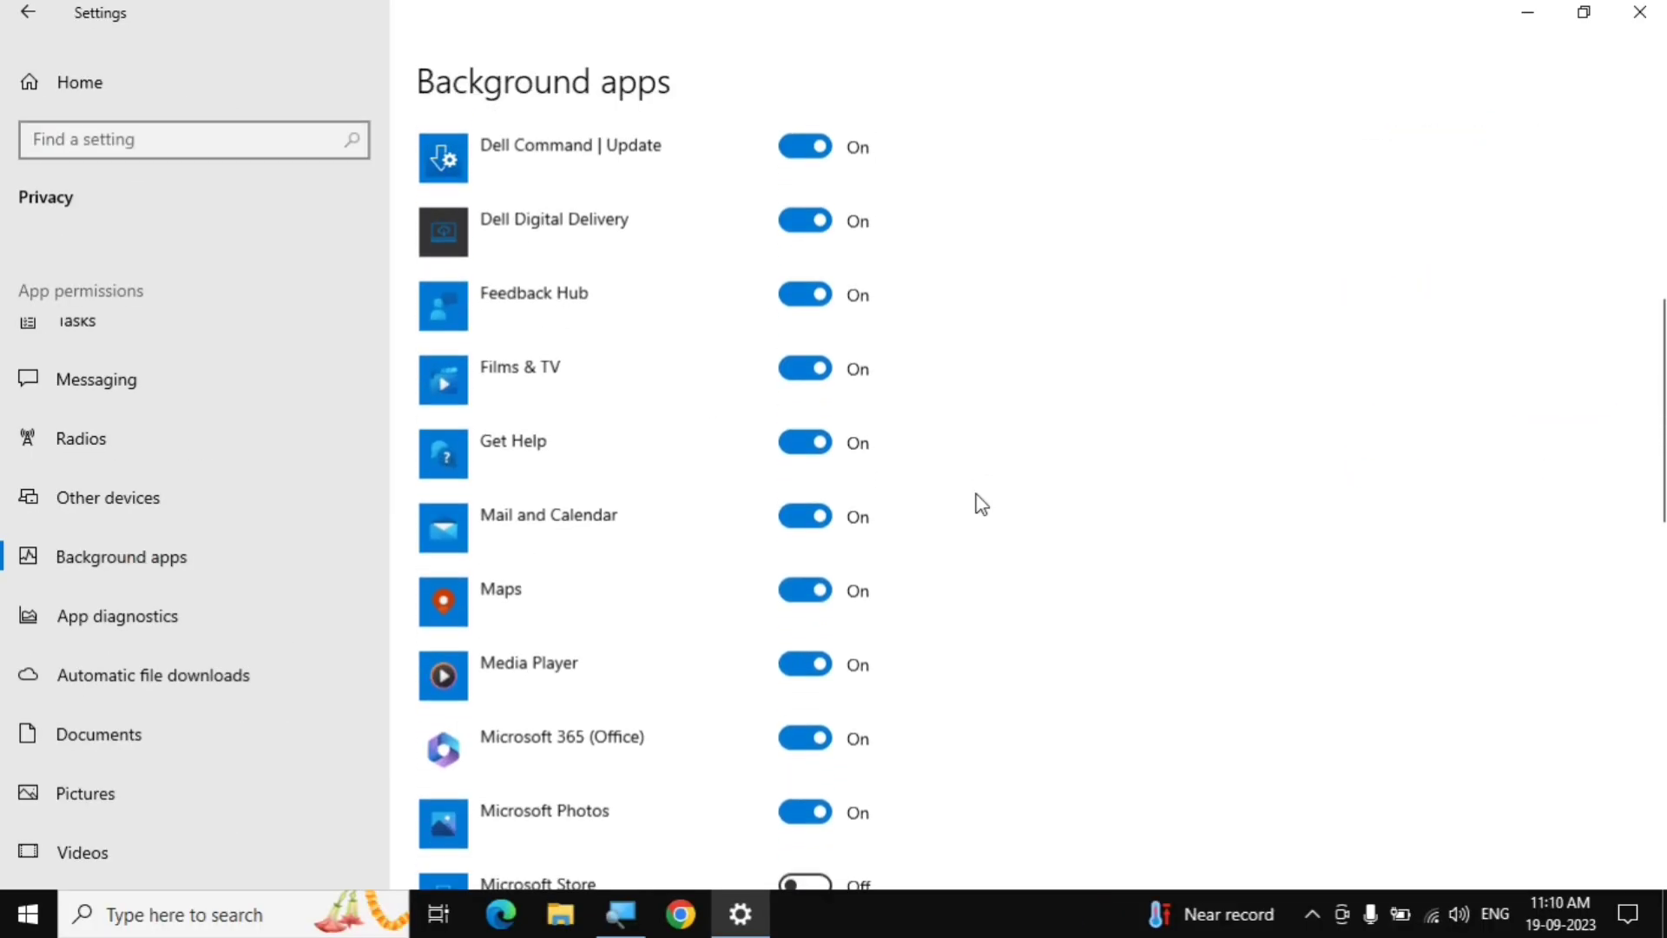
pyautogui.scroll(-8, 981, 503)
pyautogui.scroll(5, 981, 504)
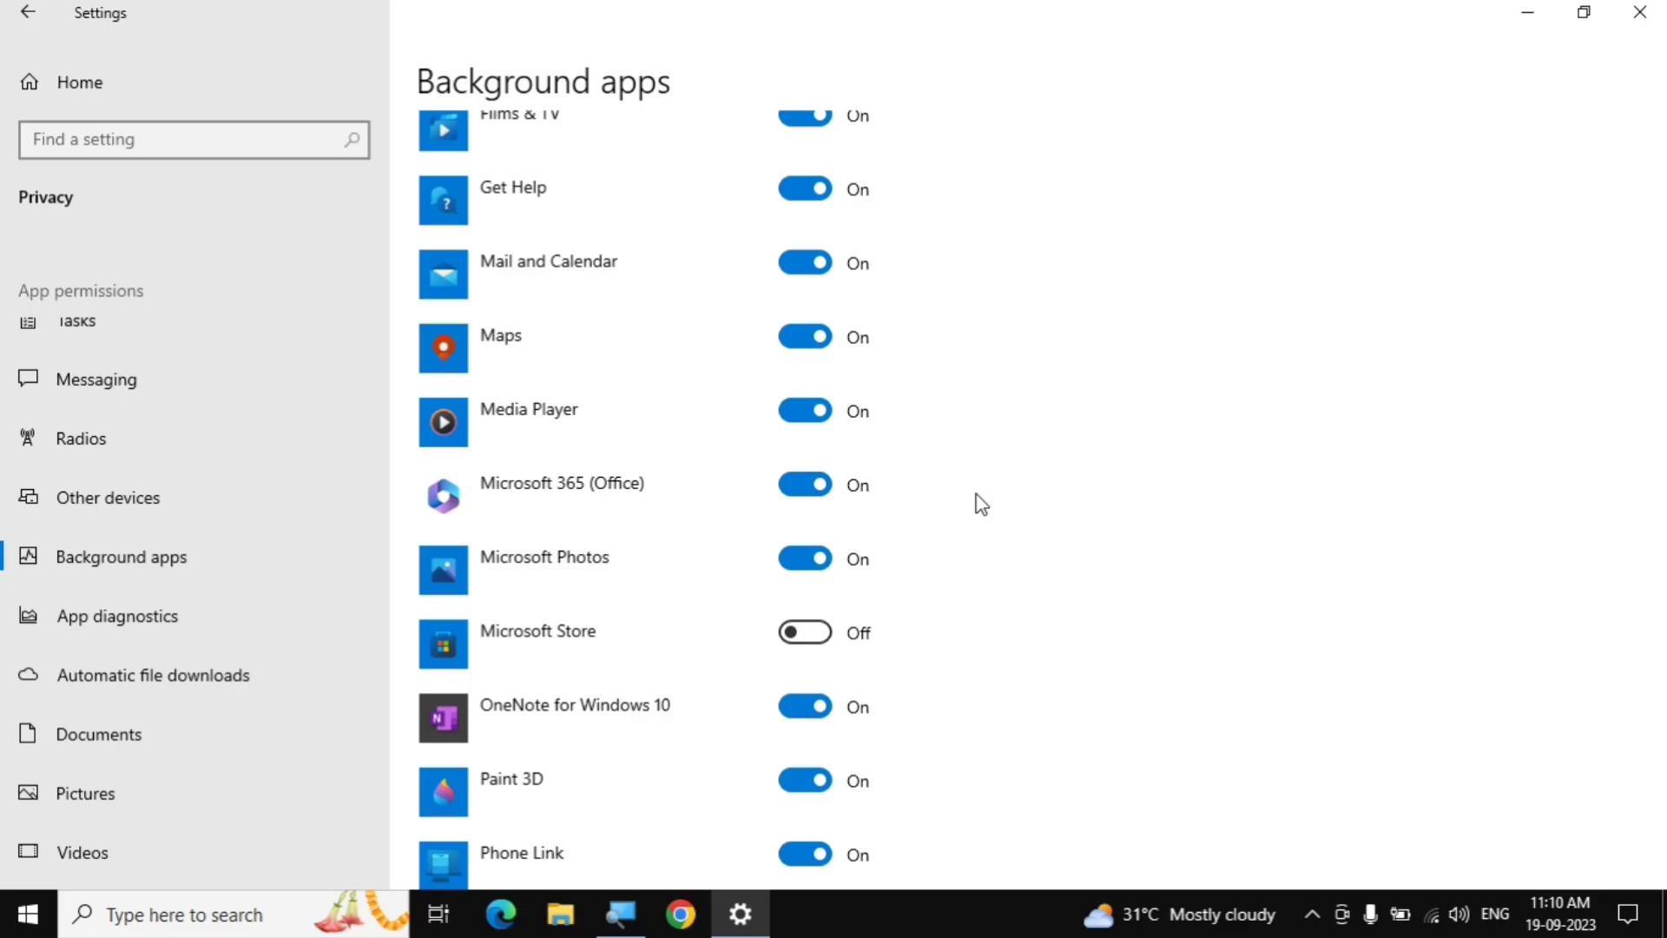
pyautogui.scroll(10, 981, 504)
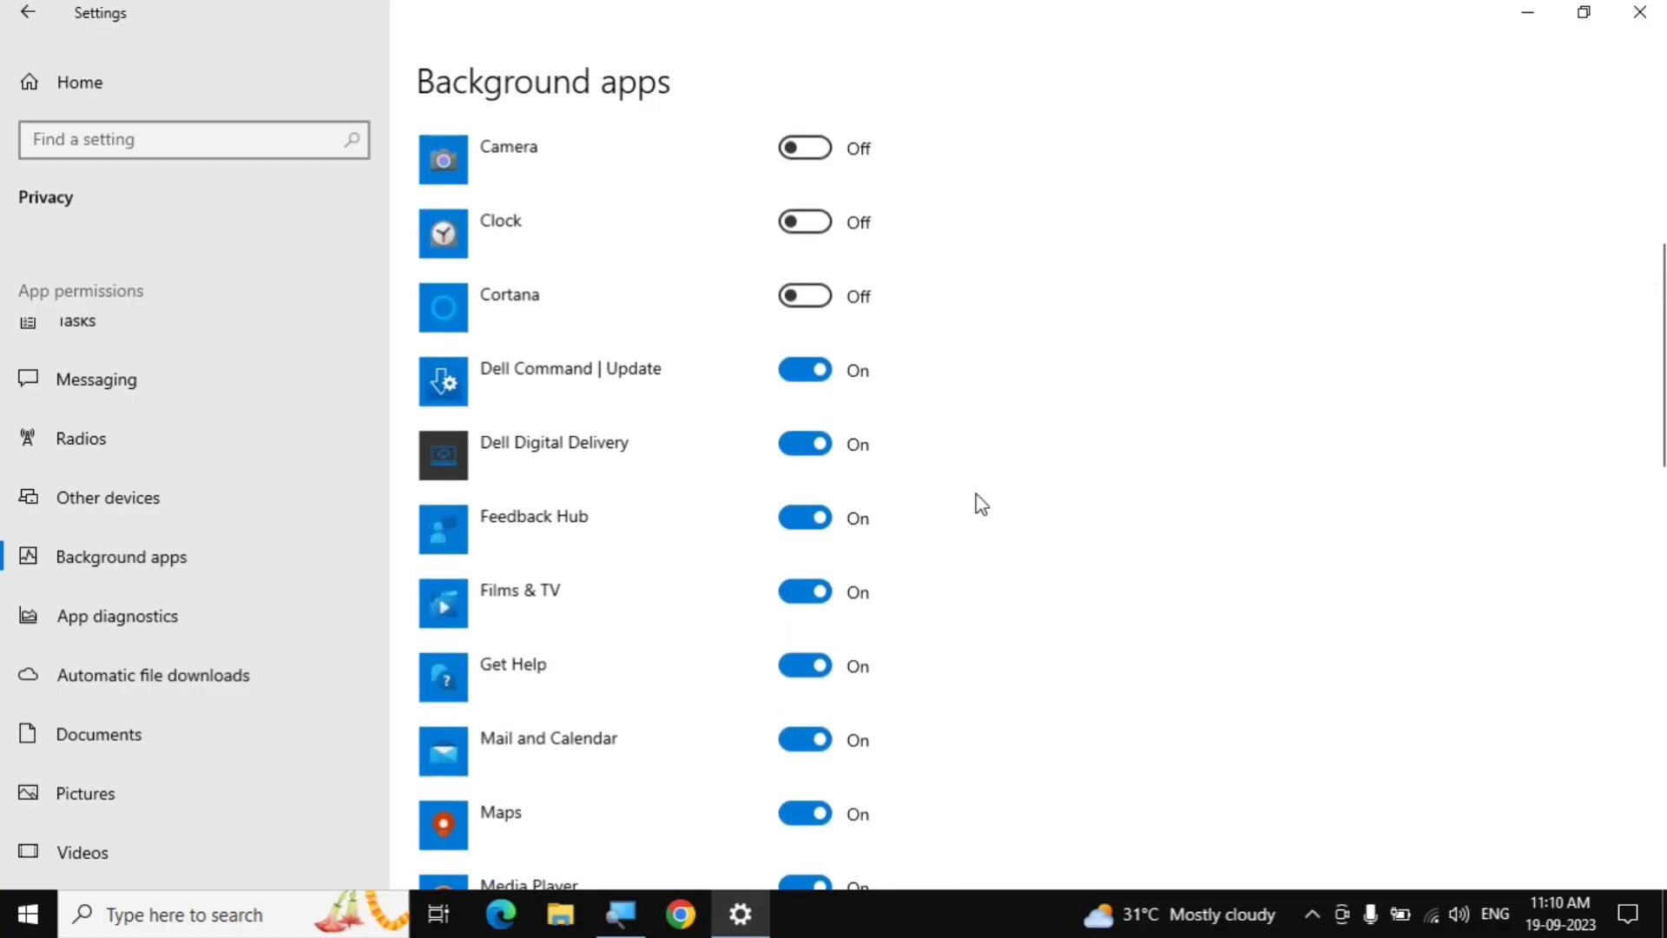
pyautogui.scroll(1, 981, 503)
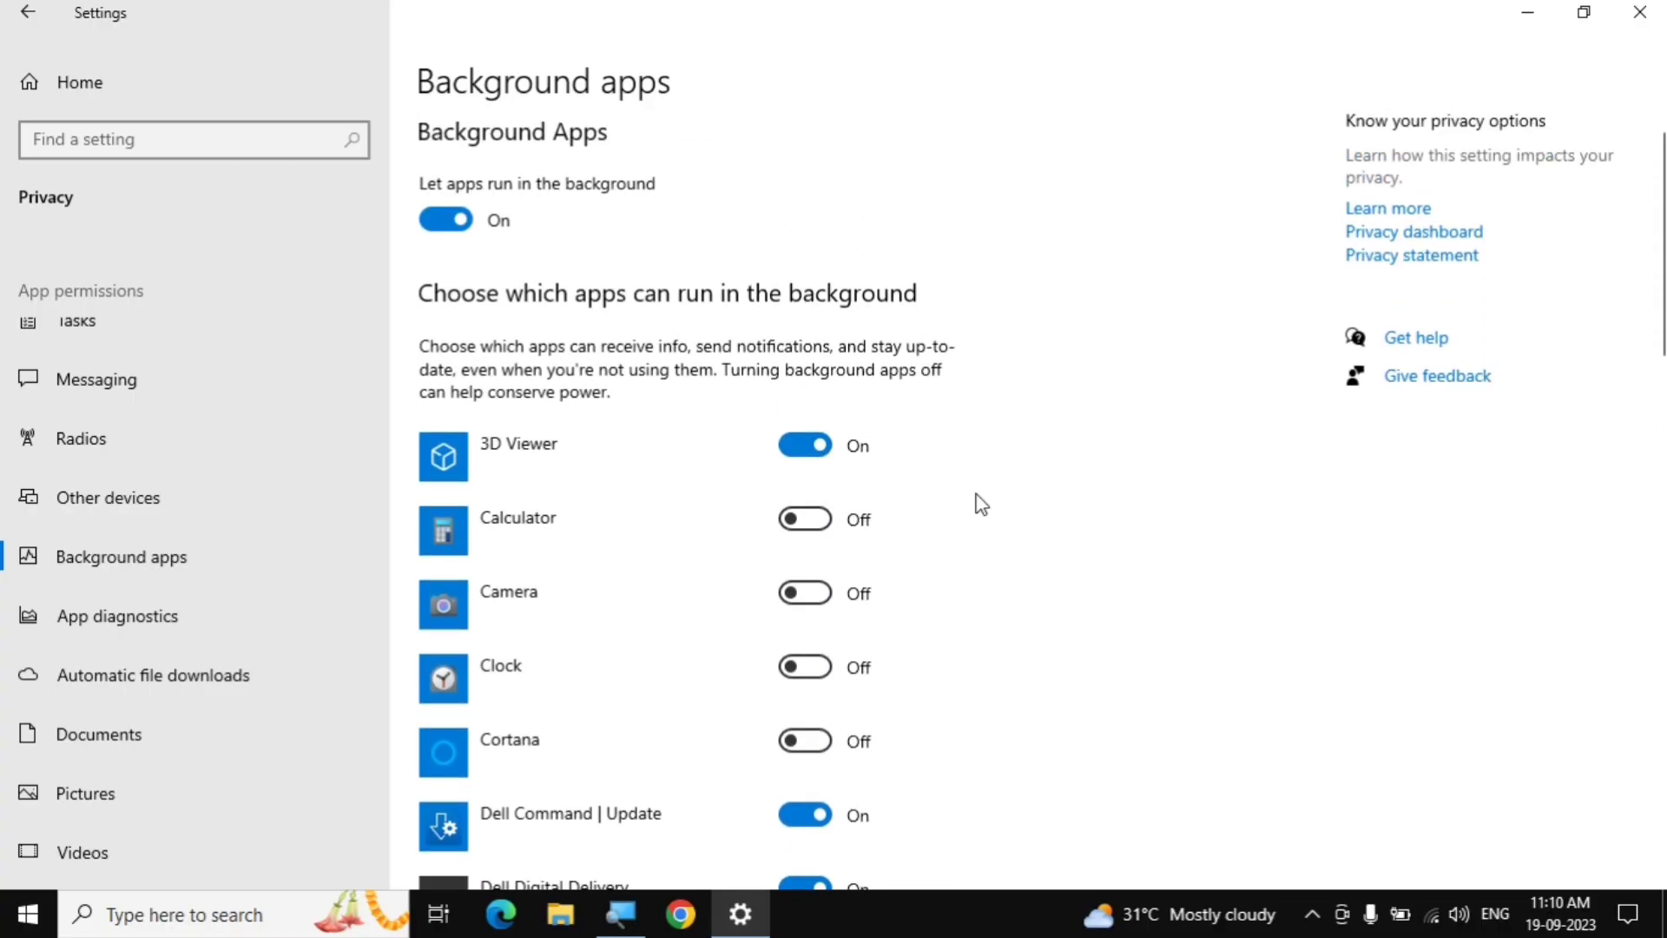
pyautogui.scroll(-10, 981, 503)
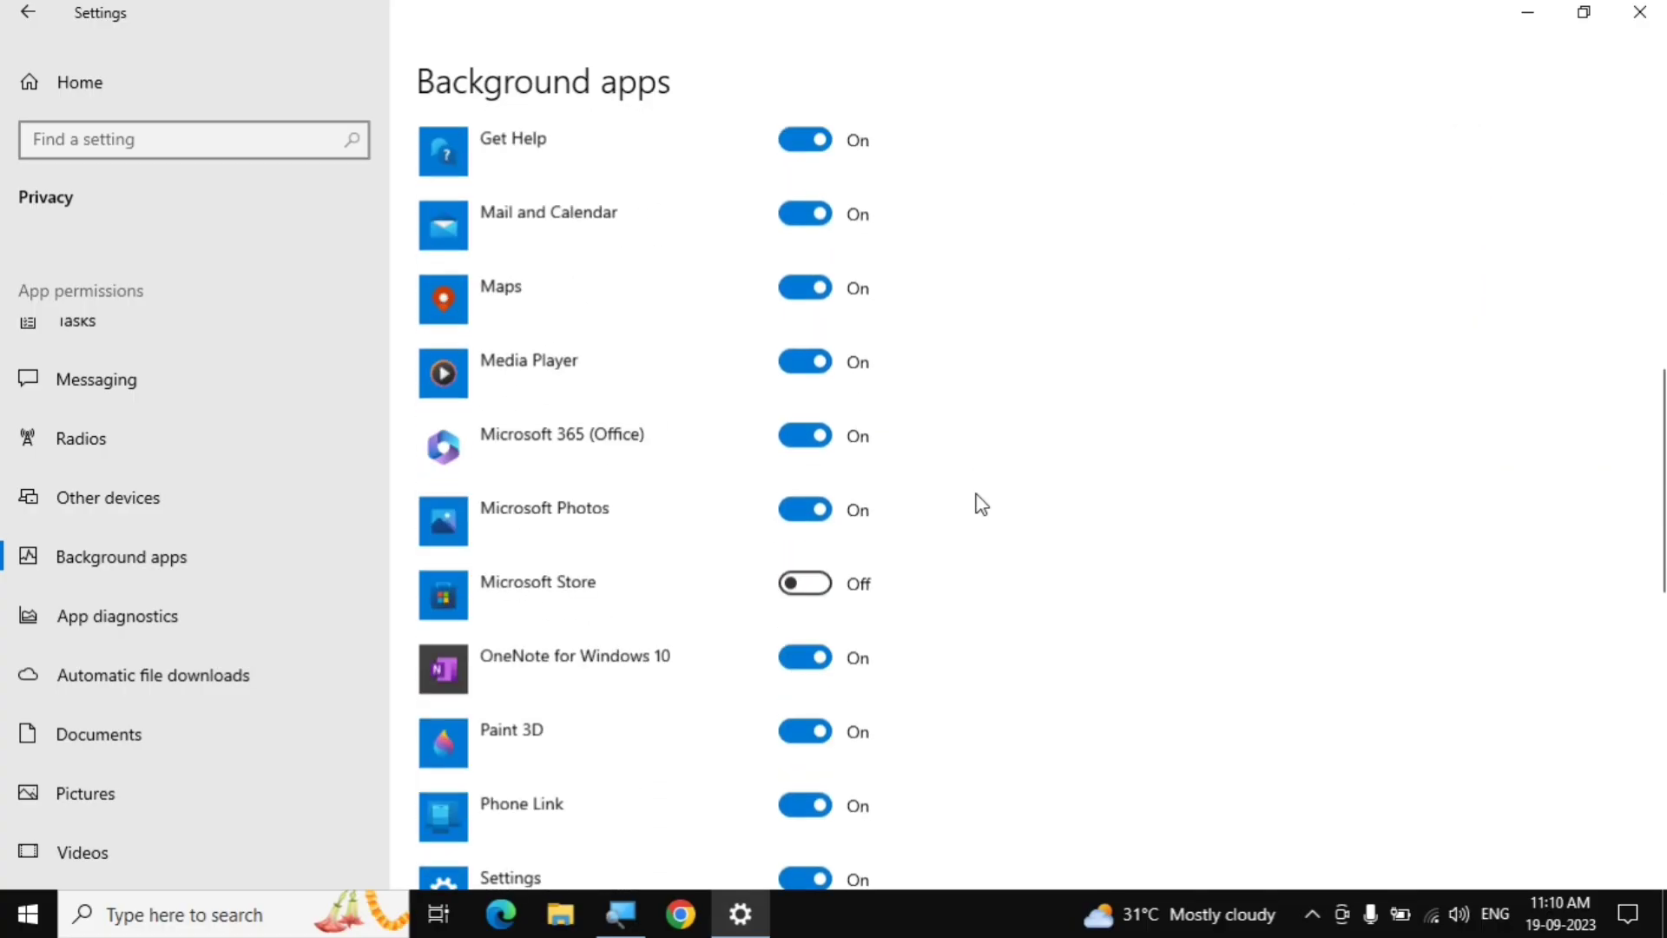
pyautogui.scroll(-9, 981, 504)
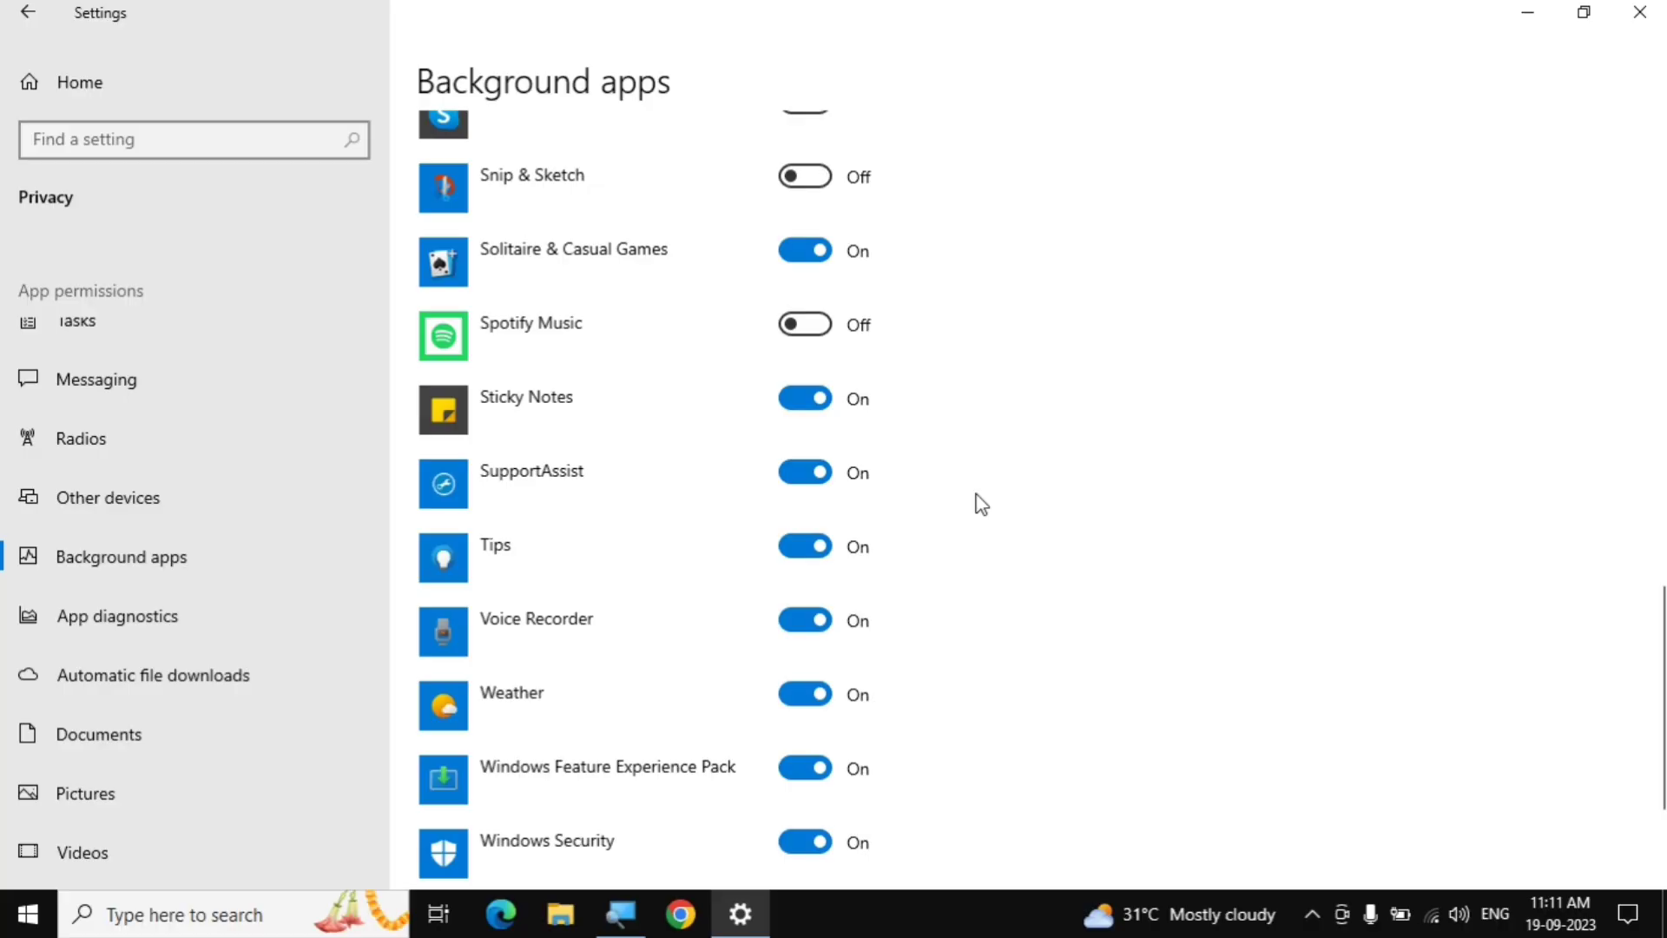
pyautogui.scroll(-3, 981, 504)
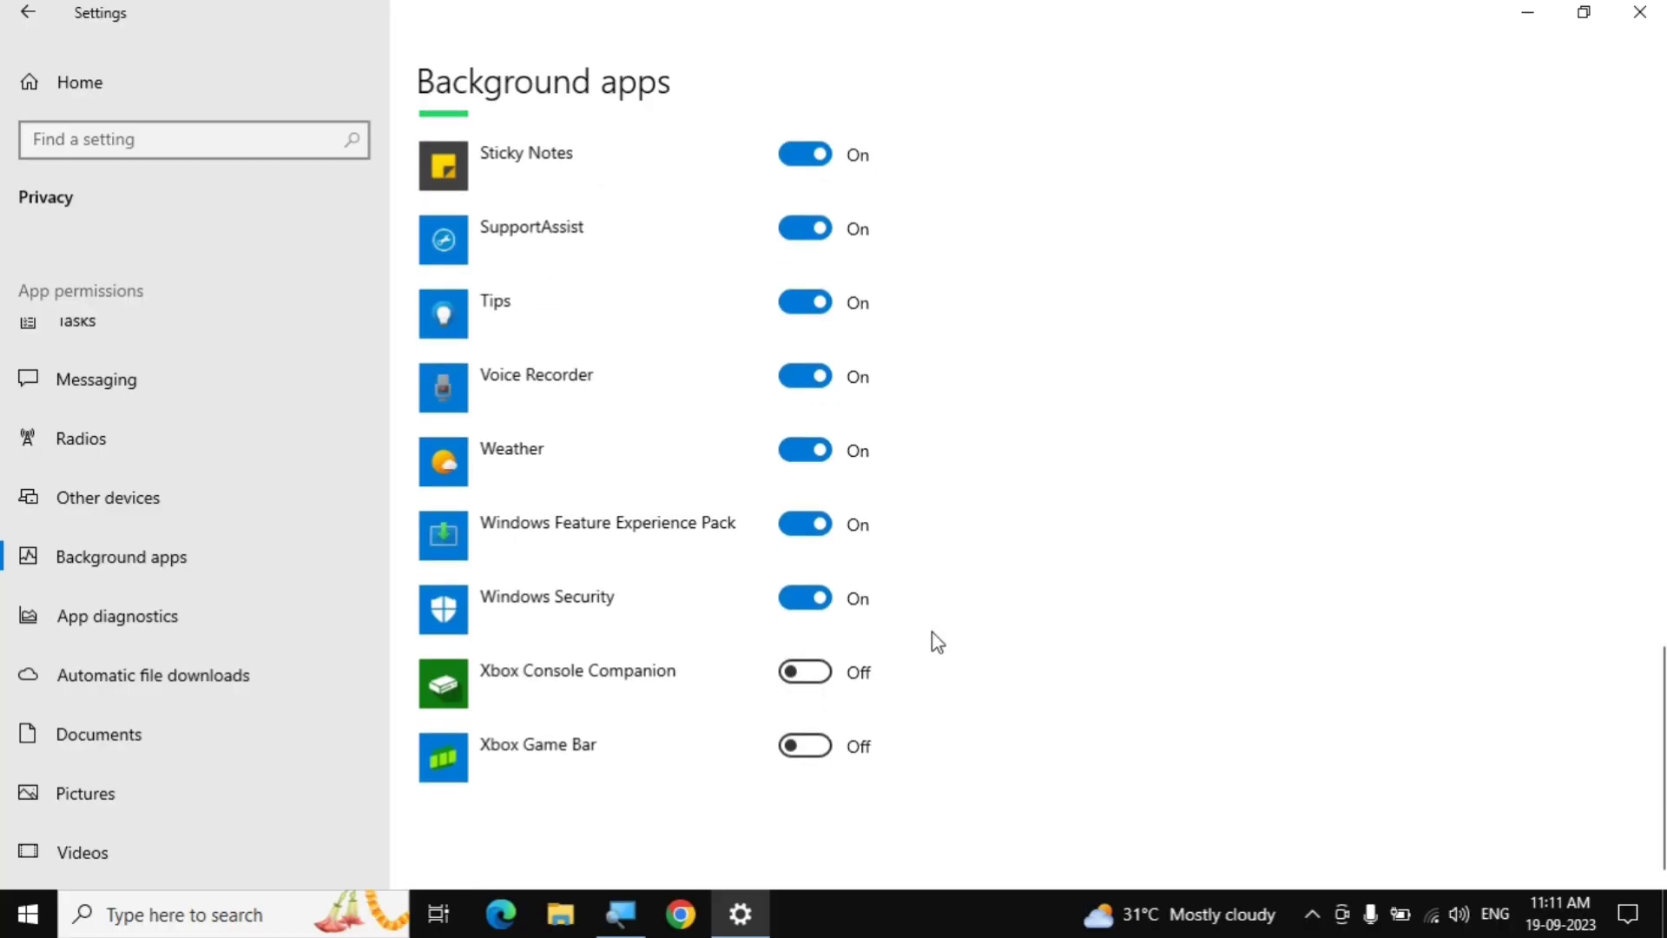
pyautogui.scroll(6, 894, 701)
pyautogui.scroll(6, 894, 702)
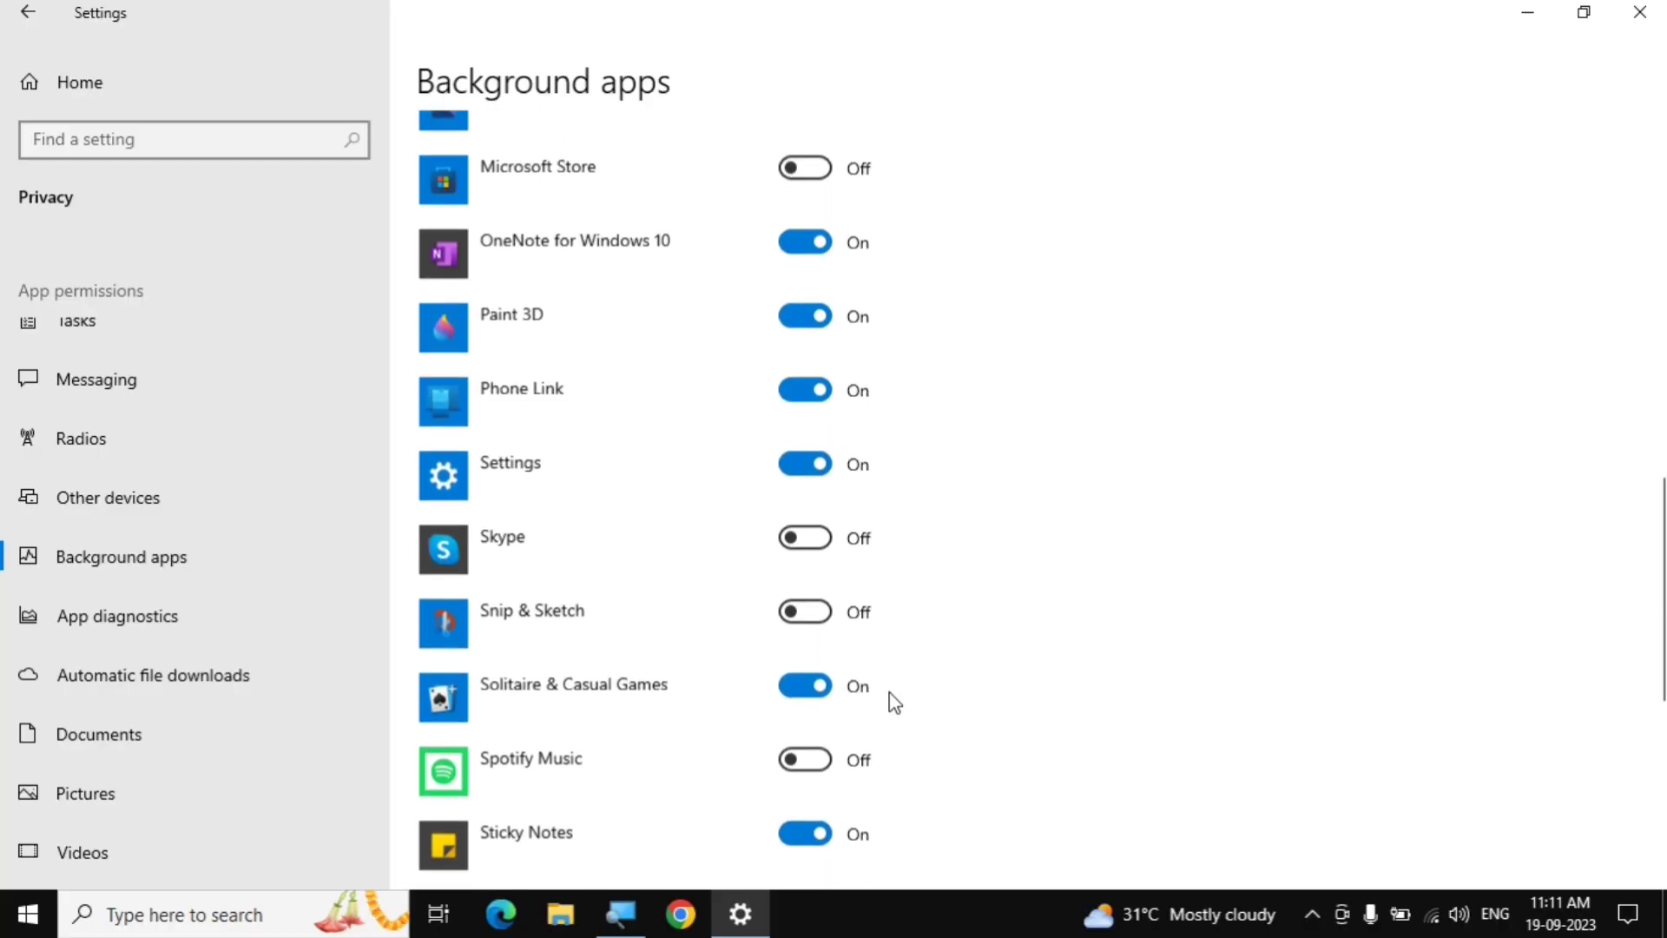
pyautogui.scroll(7, 894, 701)
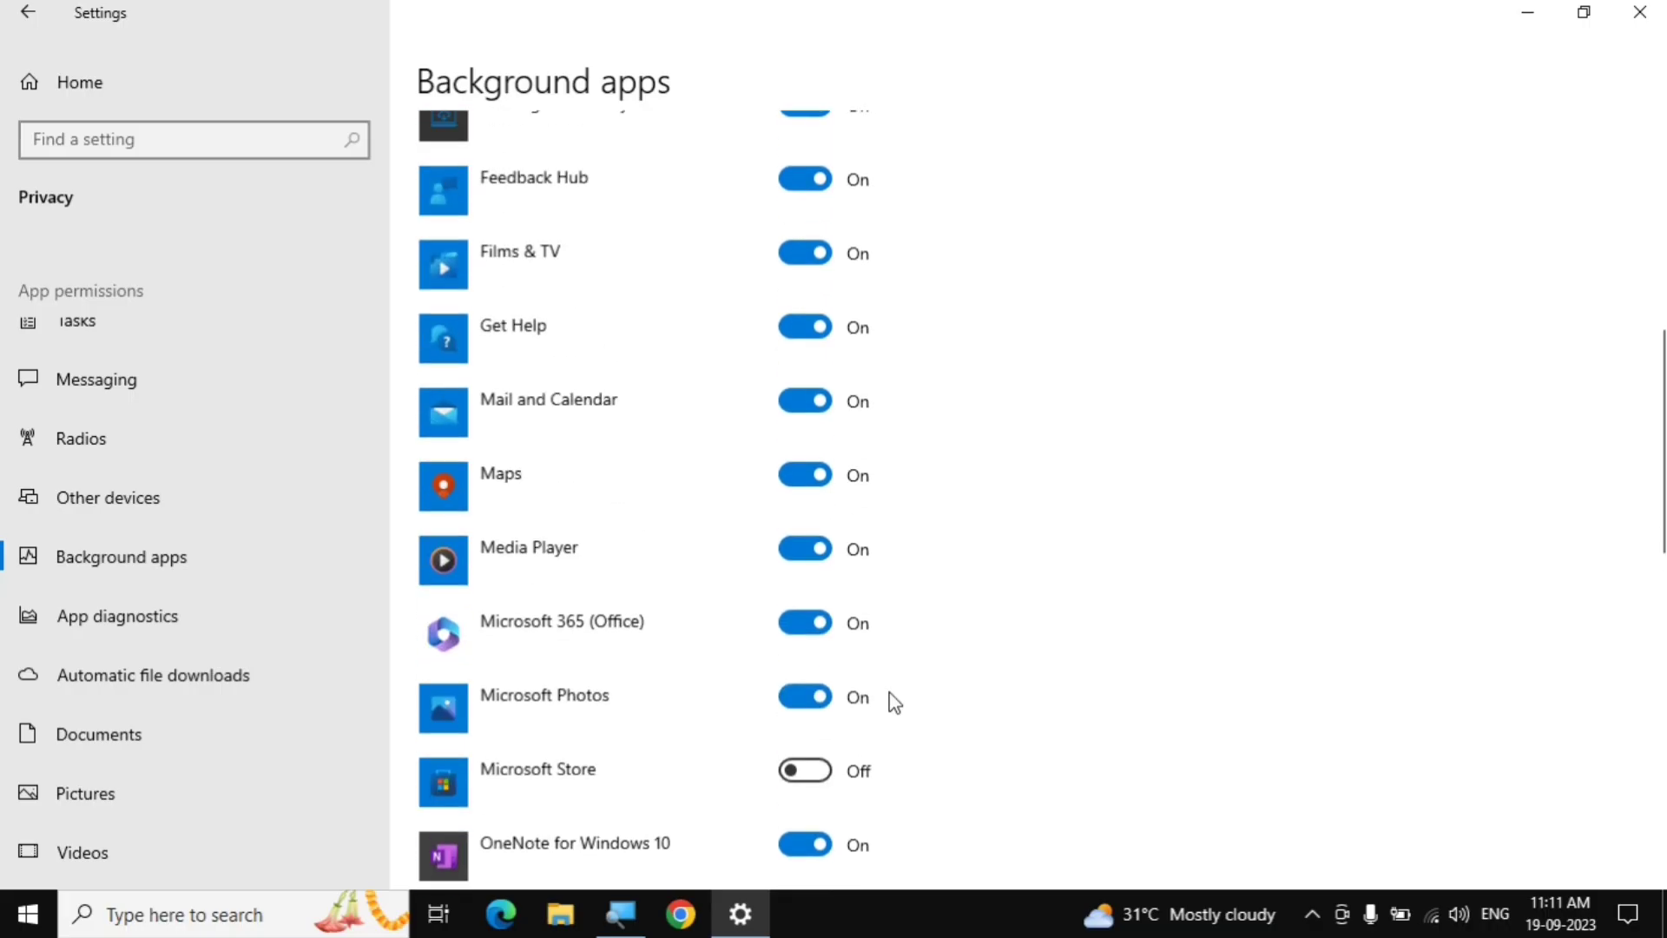
pyautogui.scroll(5, 894, 701)
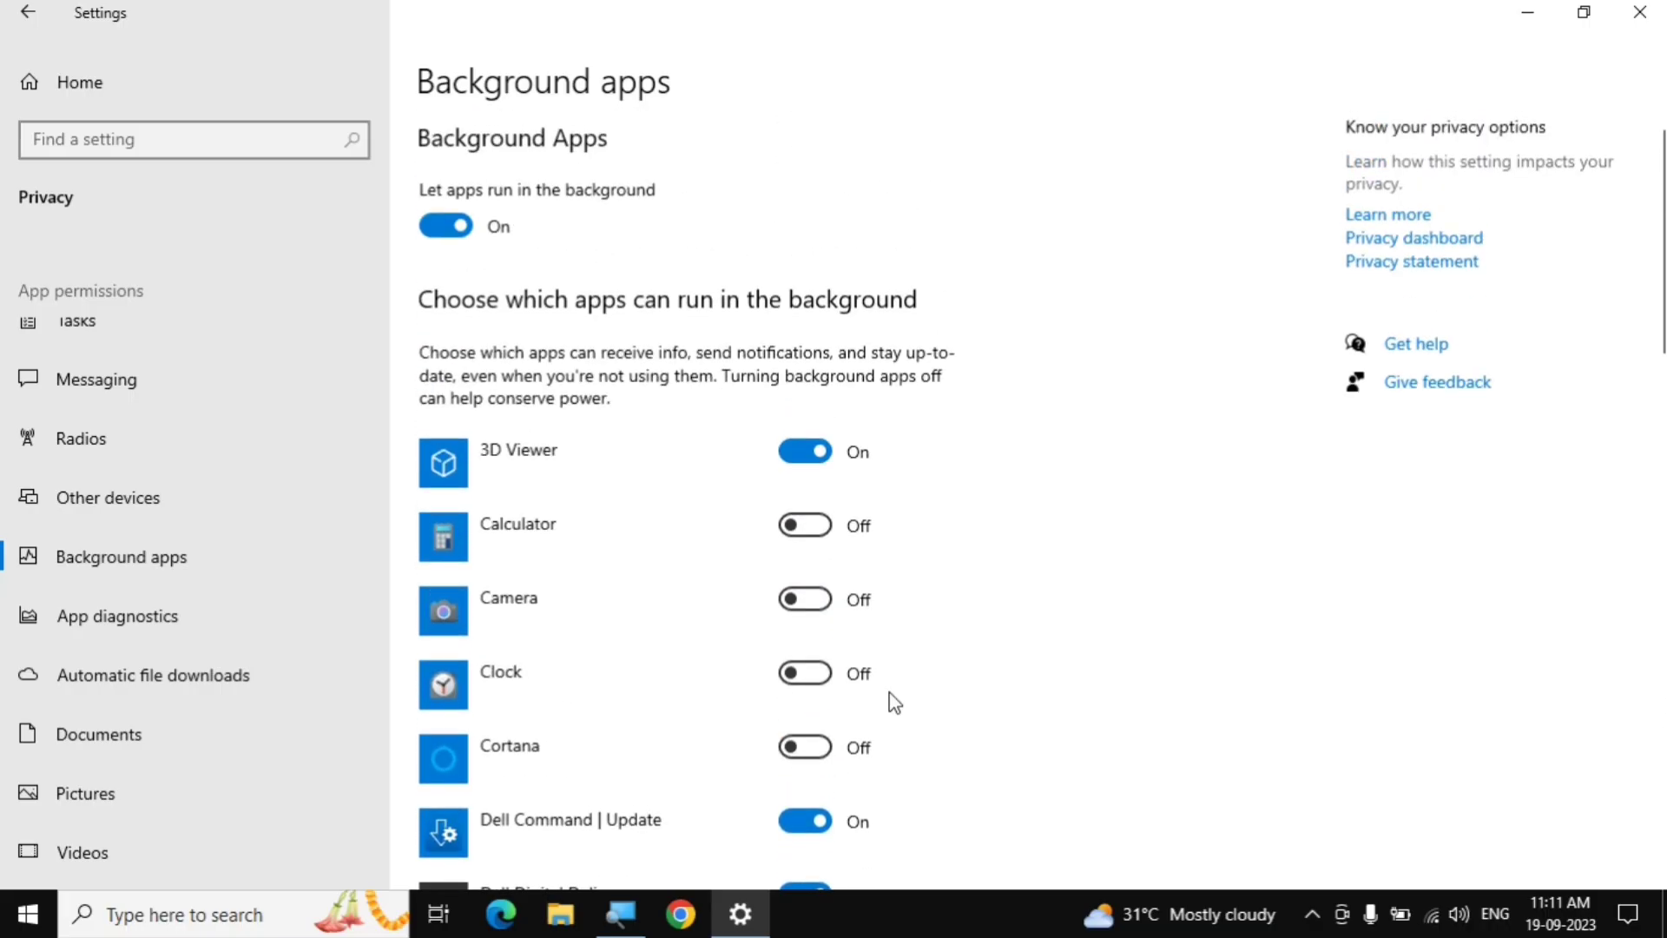
# Turn off background running for 3D Viewer and close Settings.
pyautogui.click(794, 460)
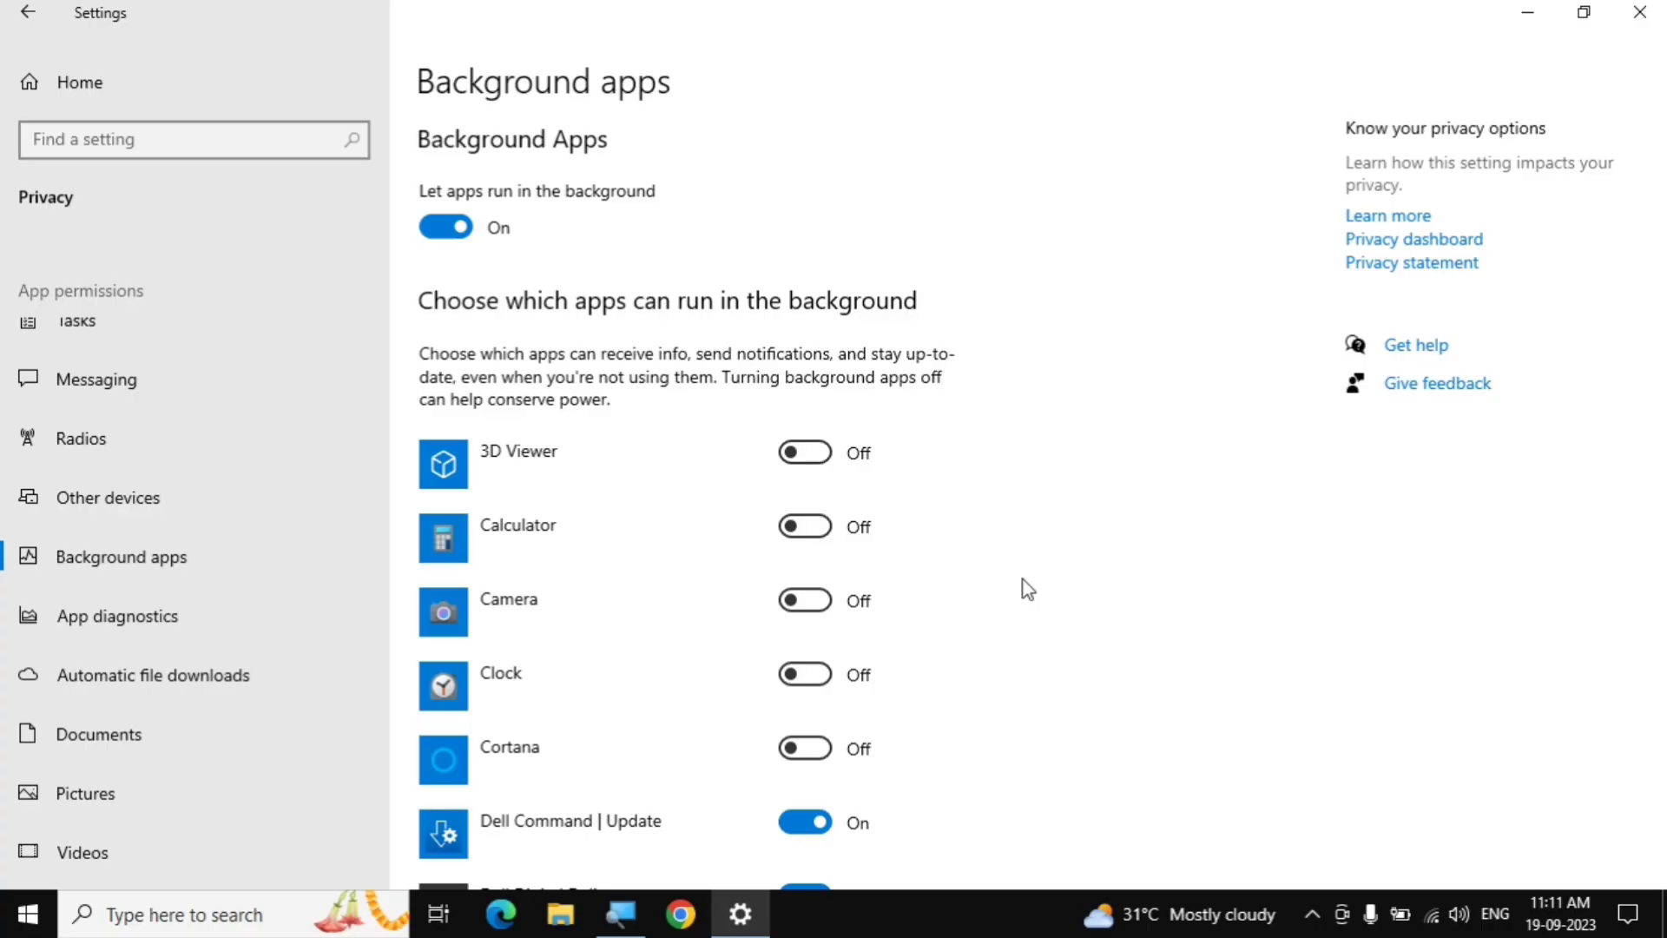
pyautogui.click(1639, 12)
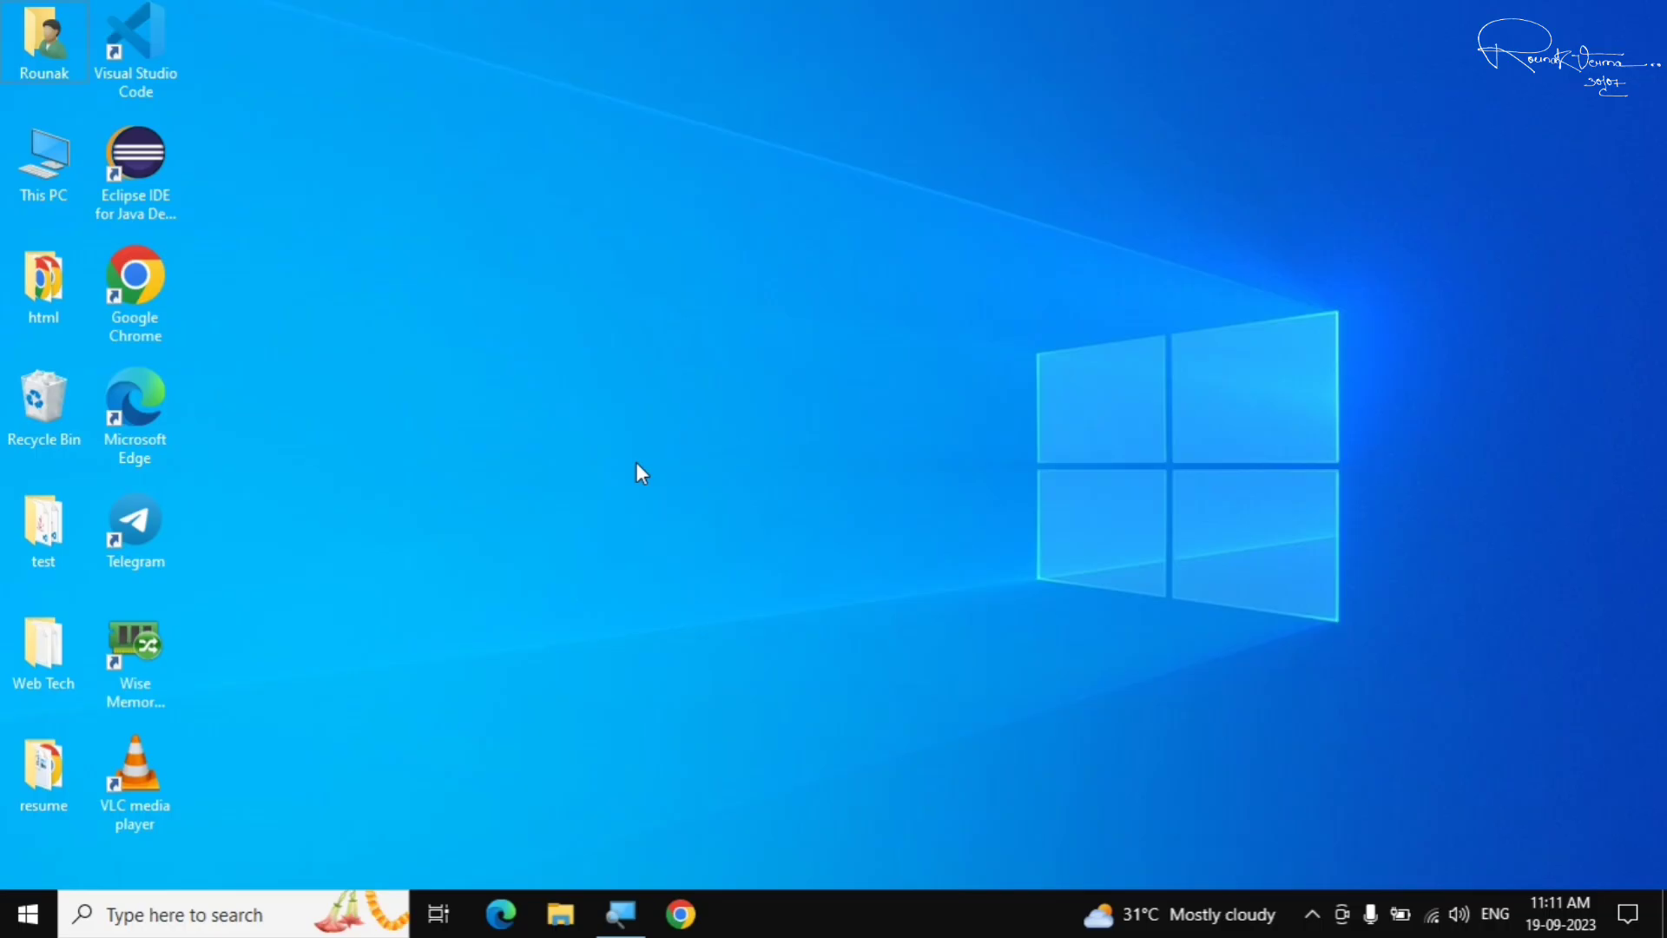
# Launch the Services console by running services.msc.
pyautogui.press('super+r')
pyautogui.moveTo(258, 662); pyautogui.dragTo(854, 308)
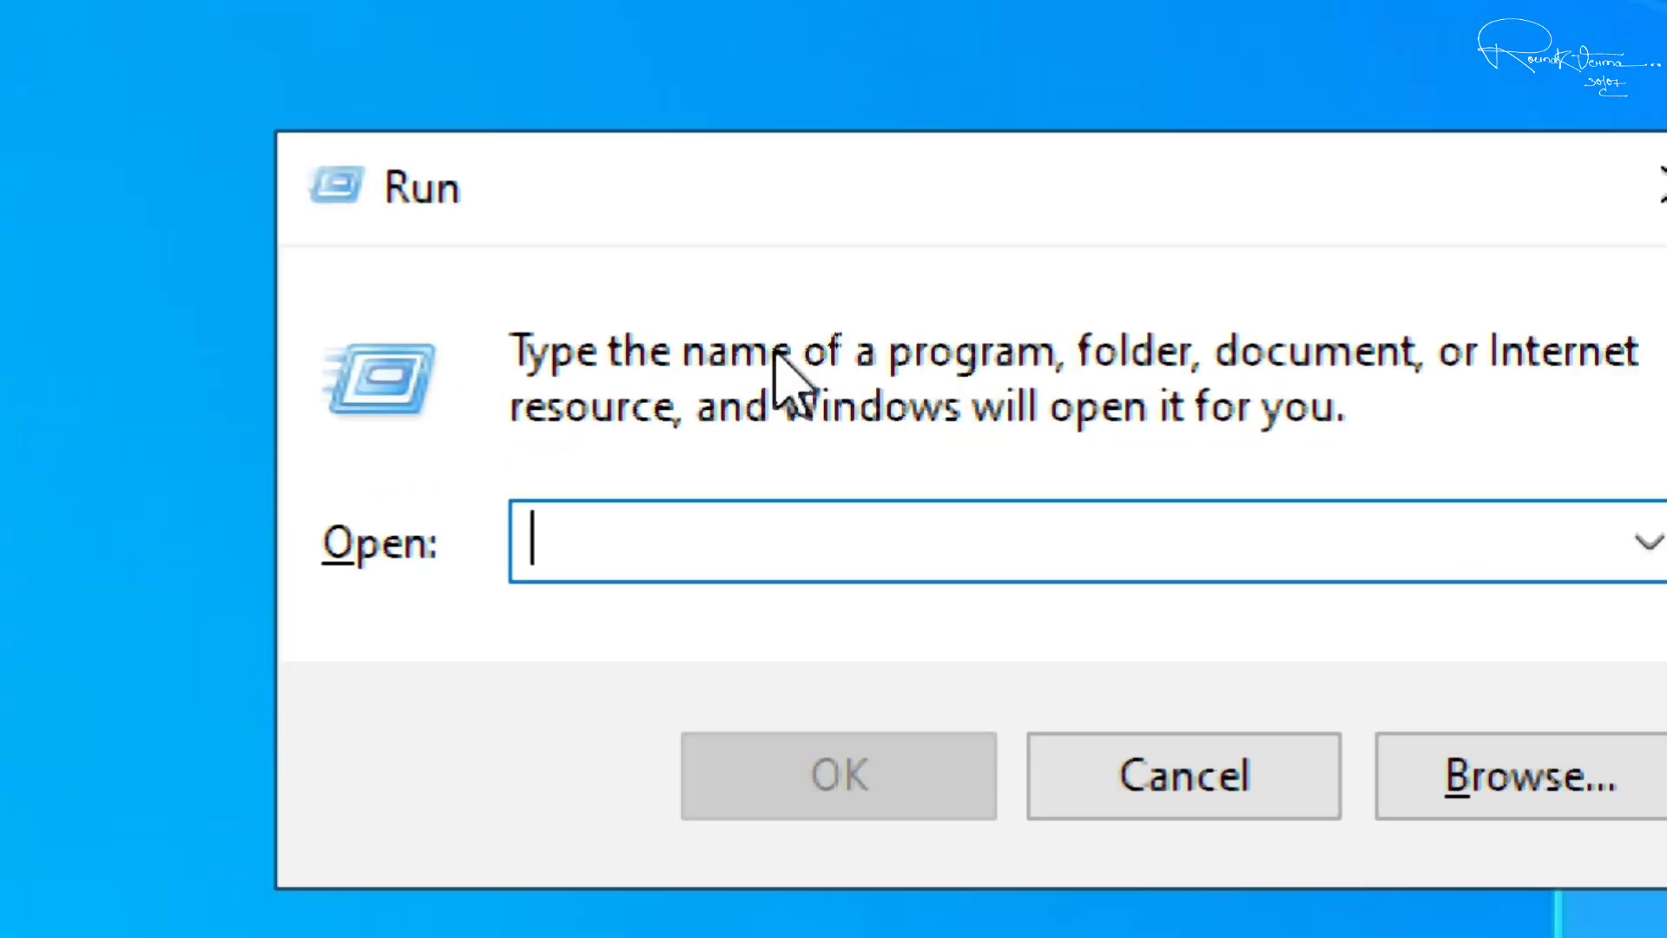
pyautogui.write('service')
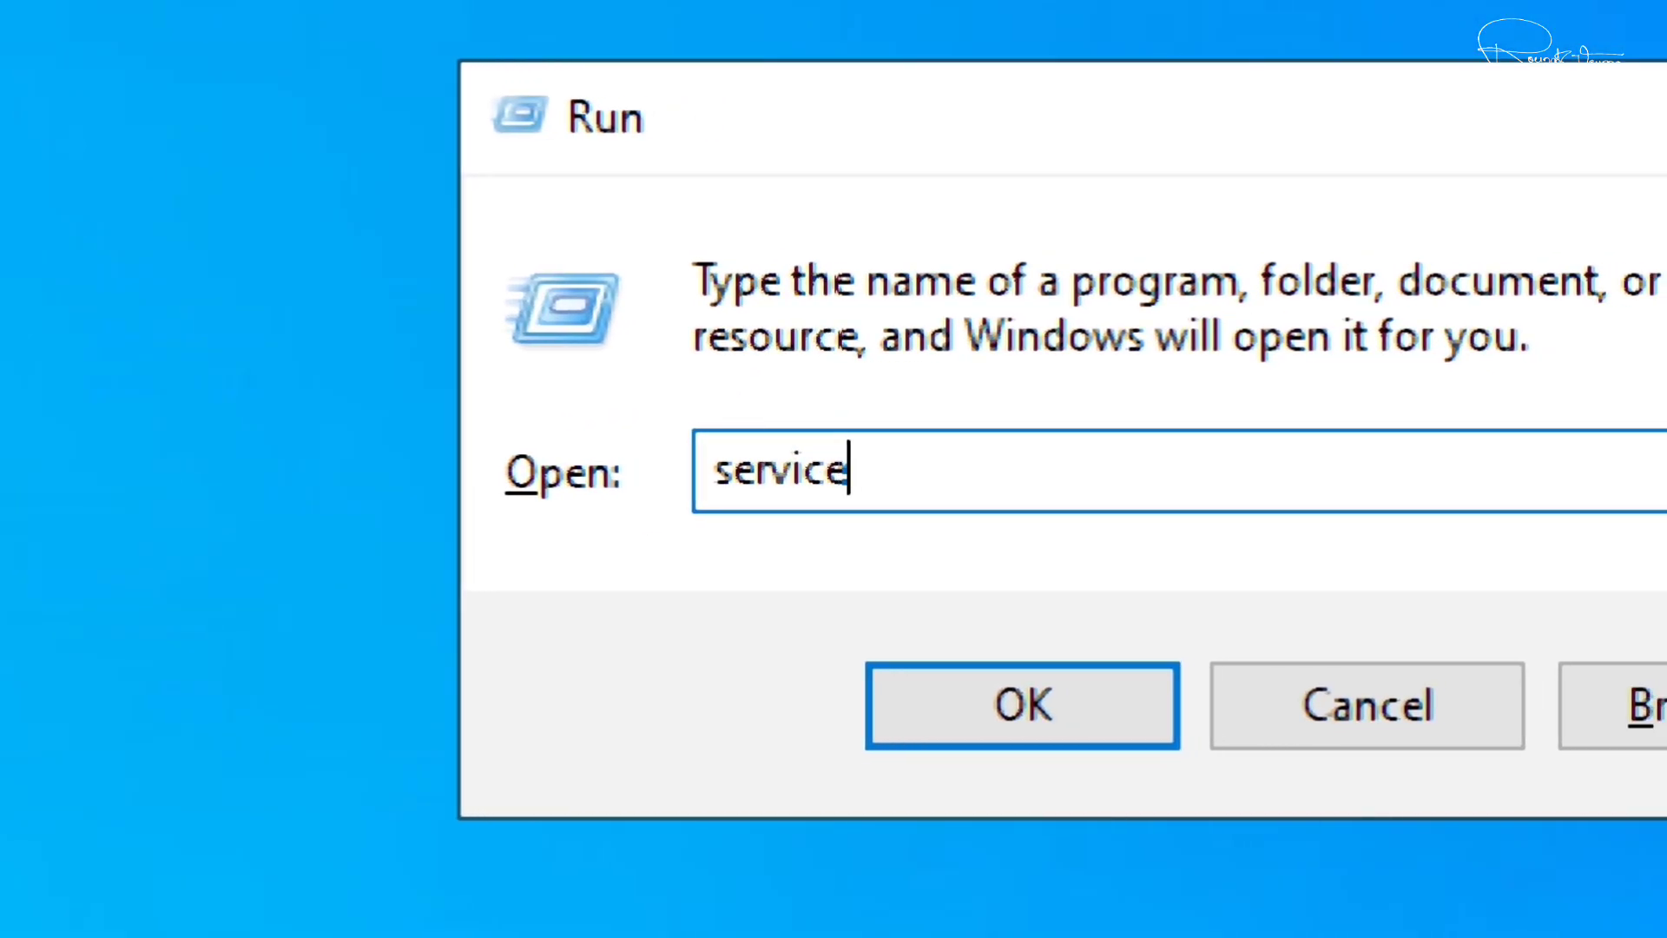
pyautogui.write('s.msc')
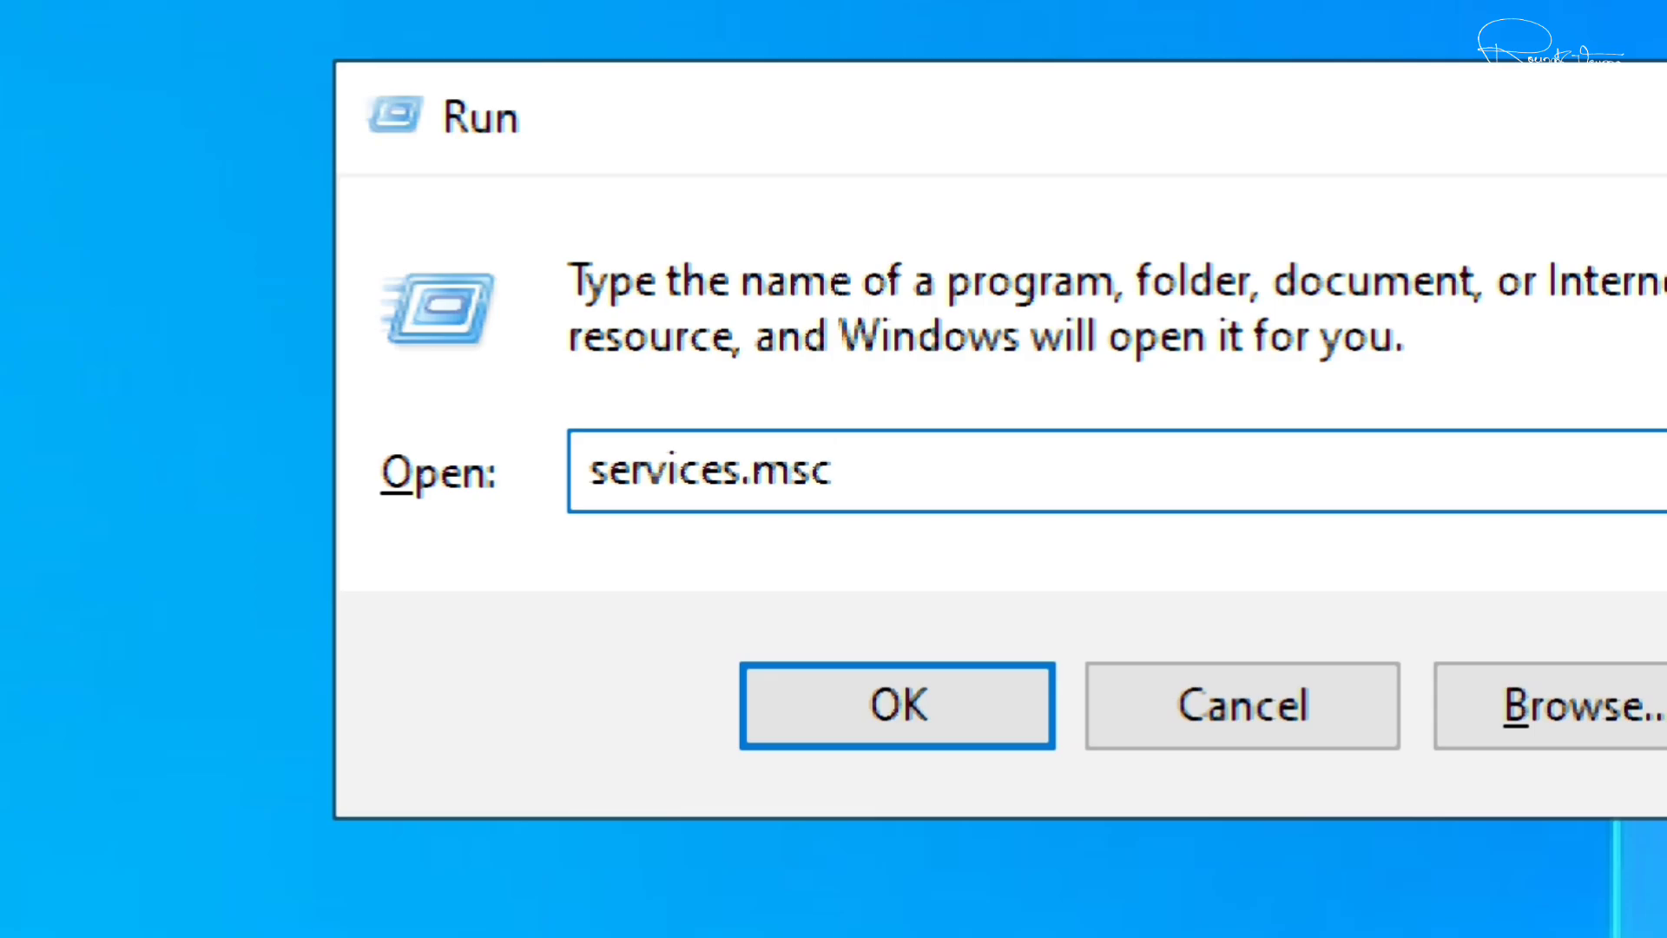
pyautogui.press('Return')
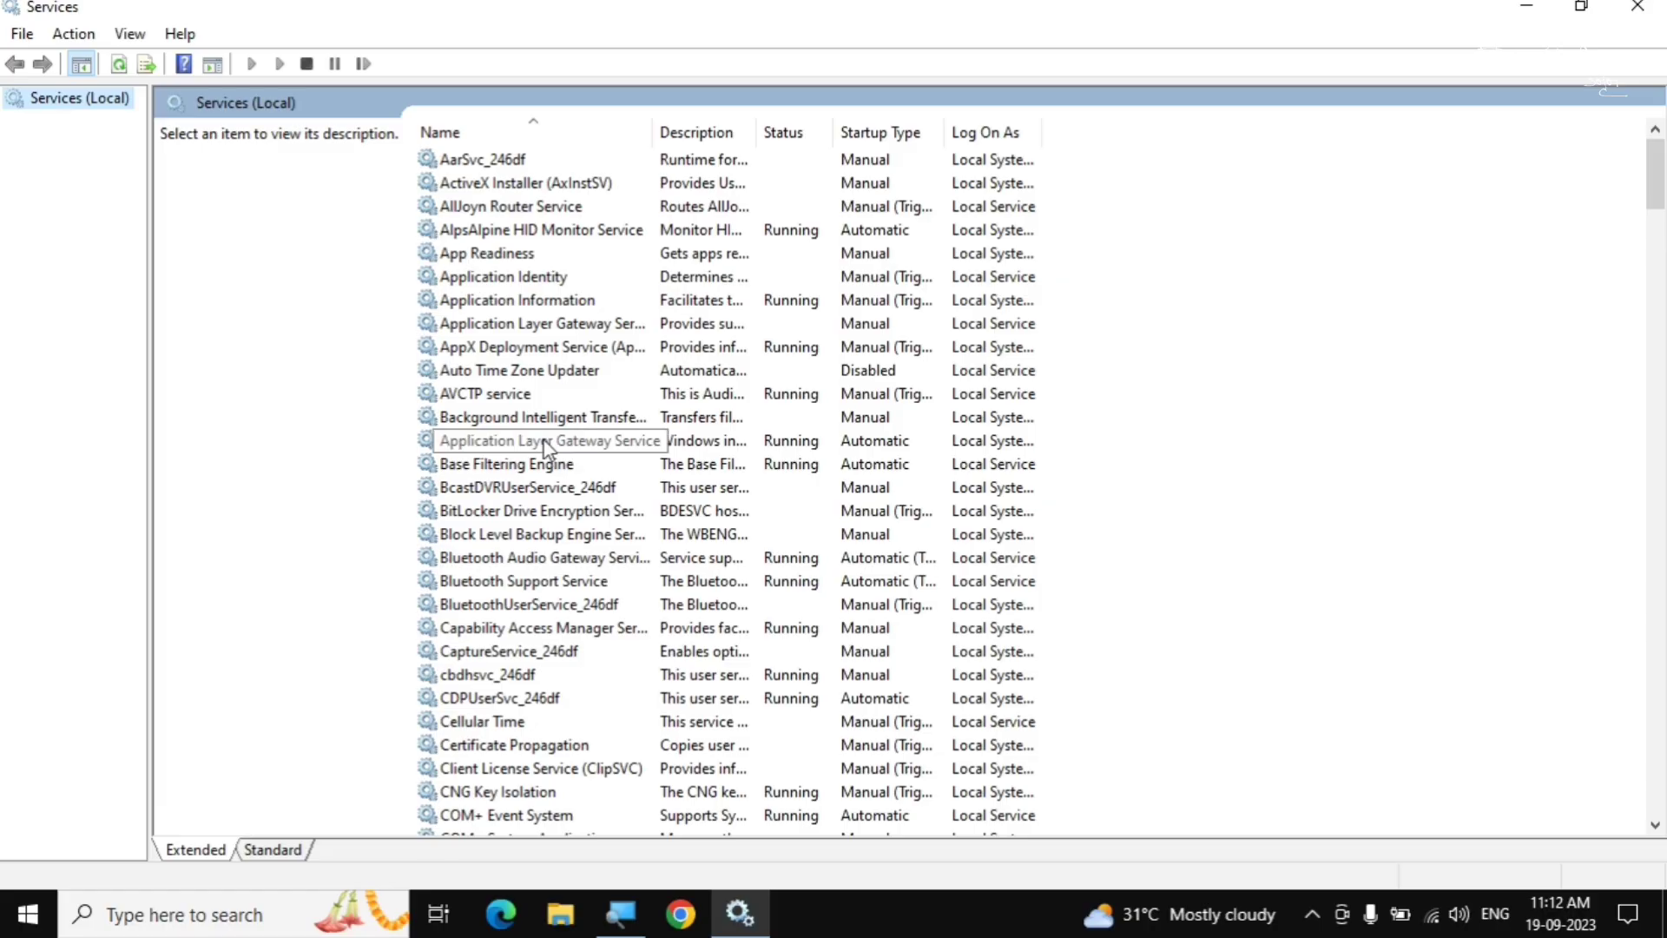
# Find the Windows Update service in the list and open its properties.
pyautogui.click(547, 445)
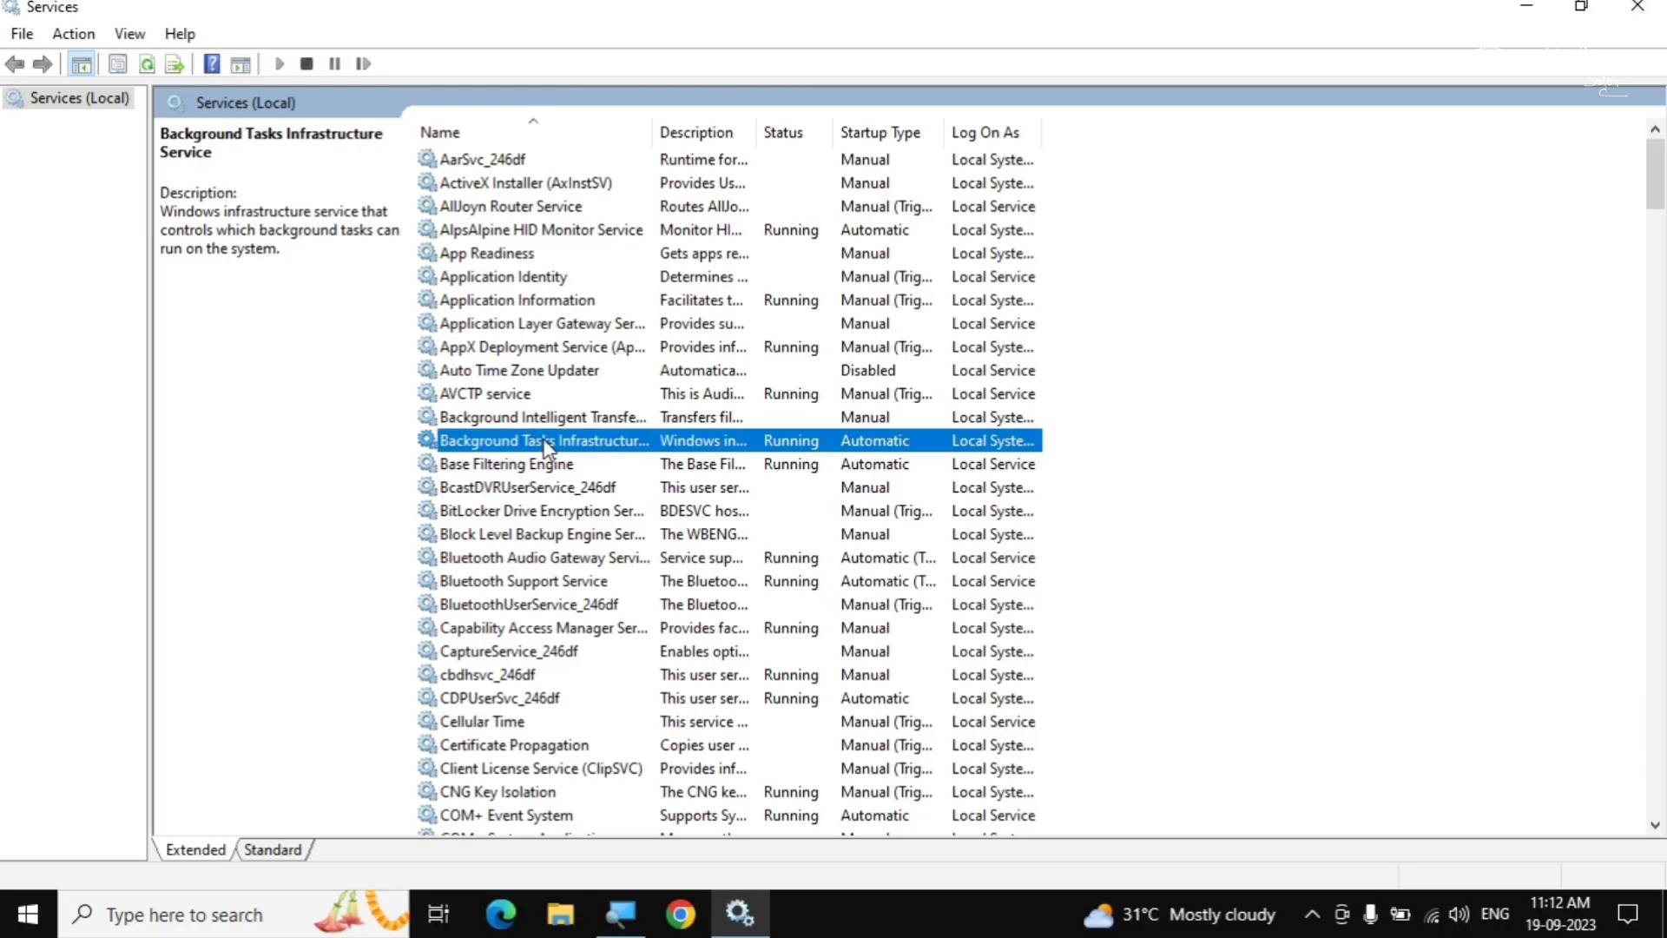
pyautogui.press('w')
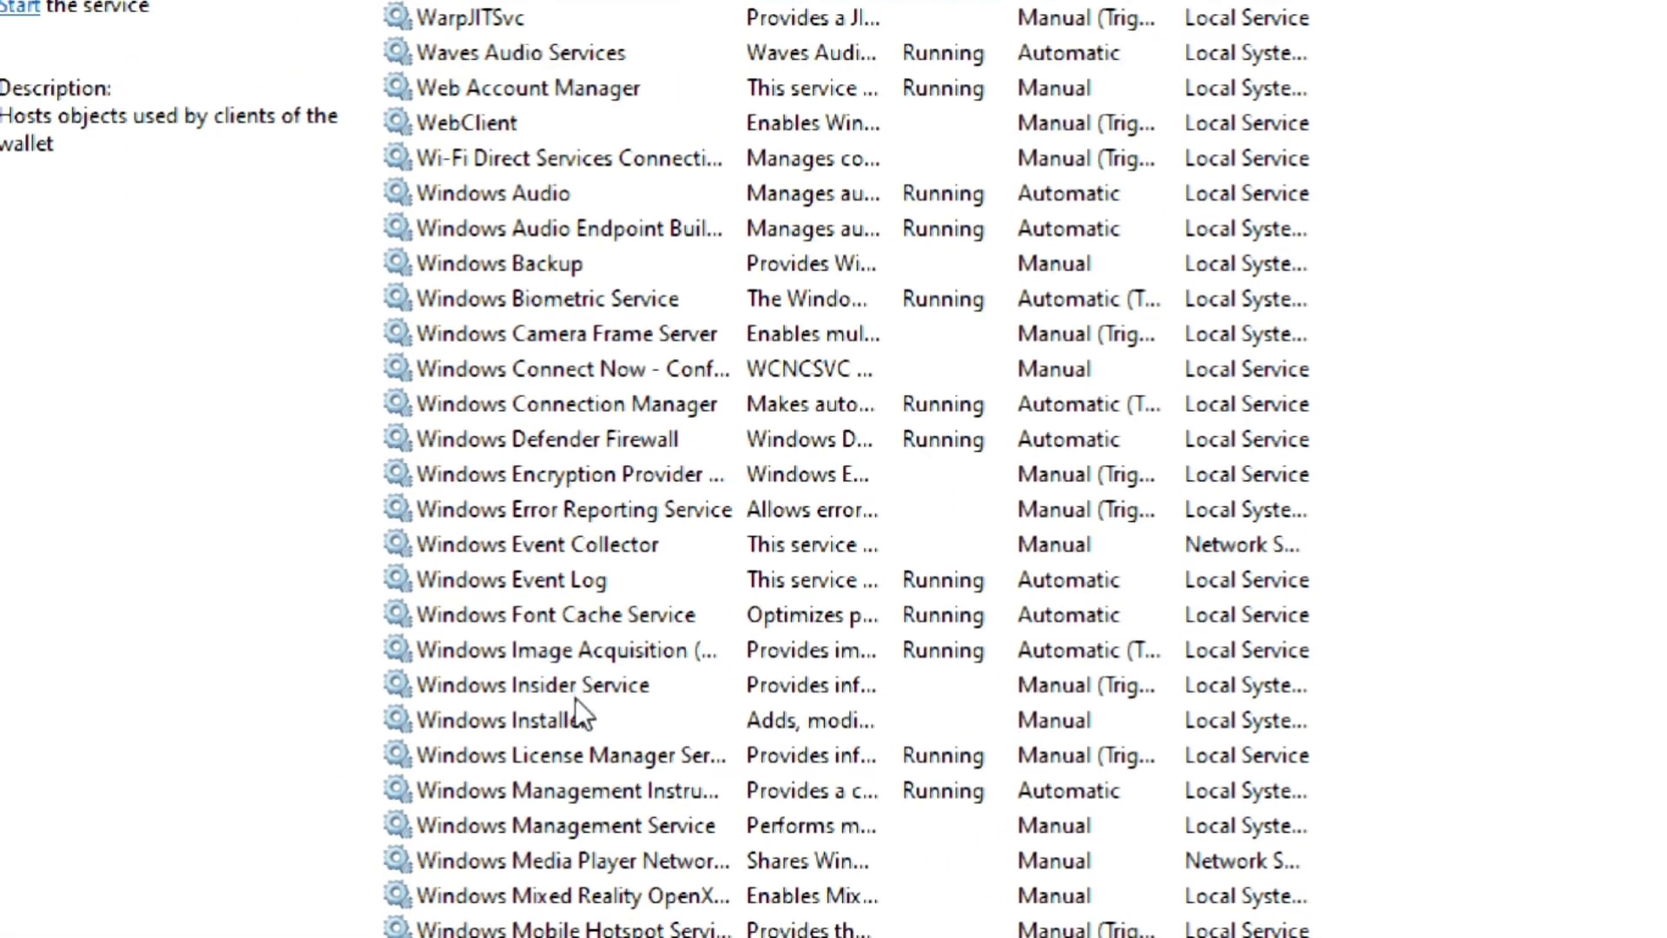
pyautogui.scroll(-5, 575, 699)
pyautogui.scroll(-3, 575, 698)
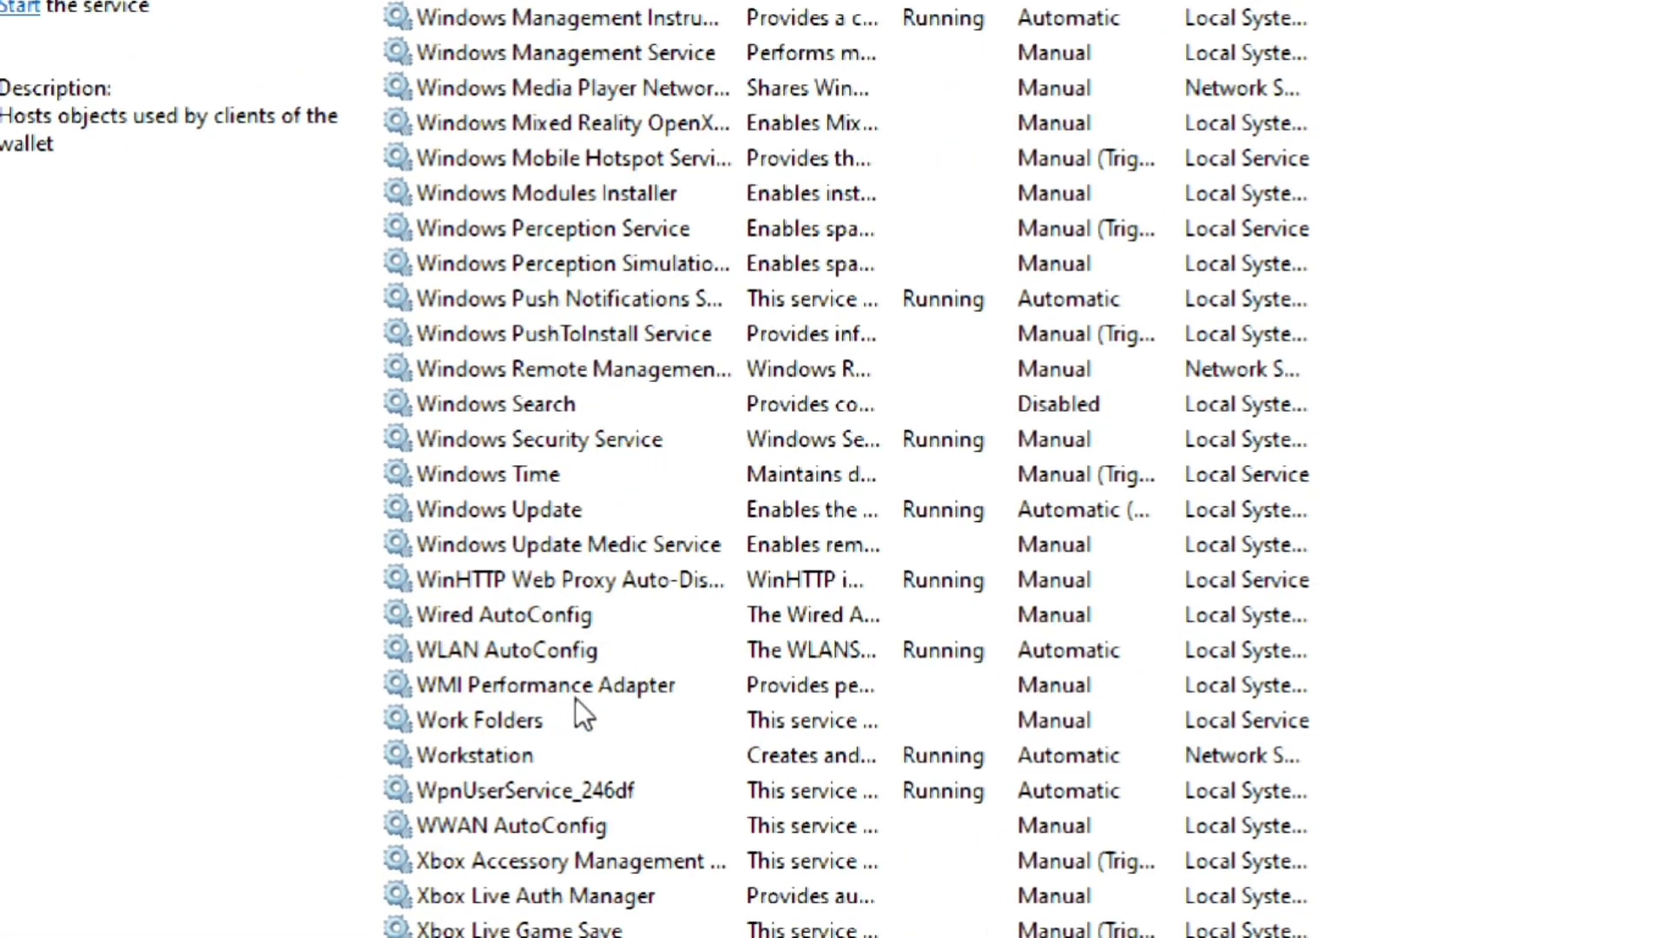
pyautogui.click(444, 503)
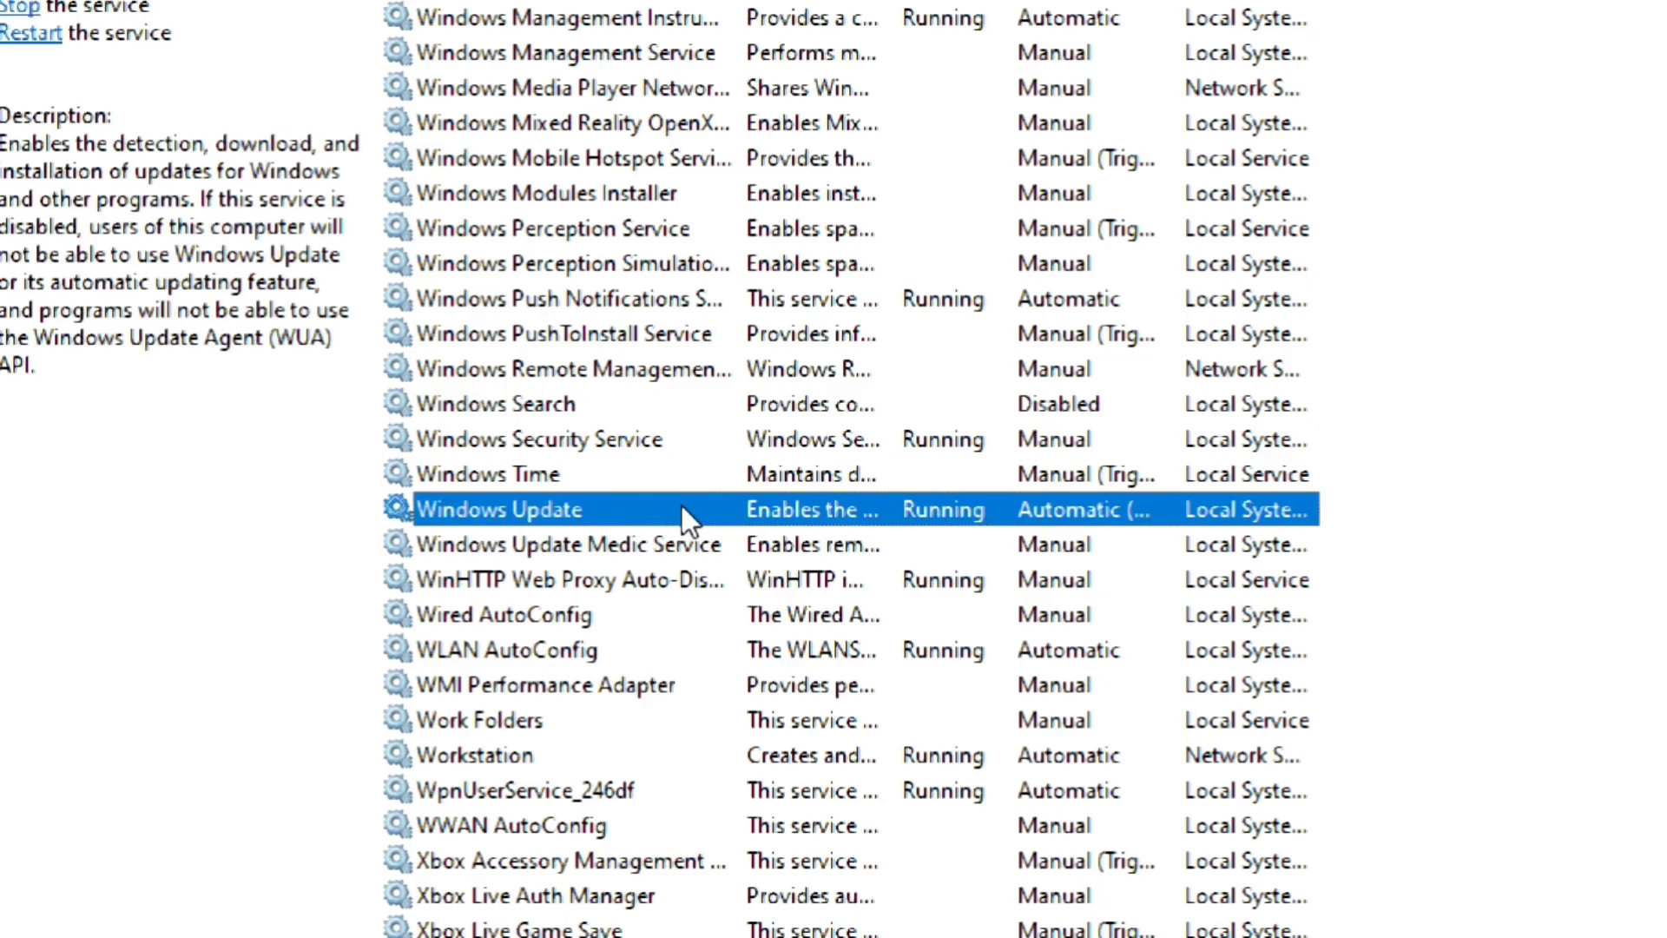
pyautogui.rightClick(681, 503)
pyautogui.click(832, 838)
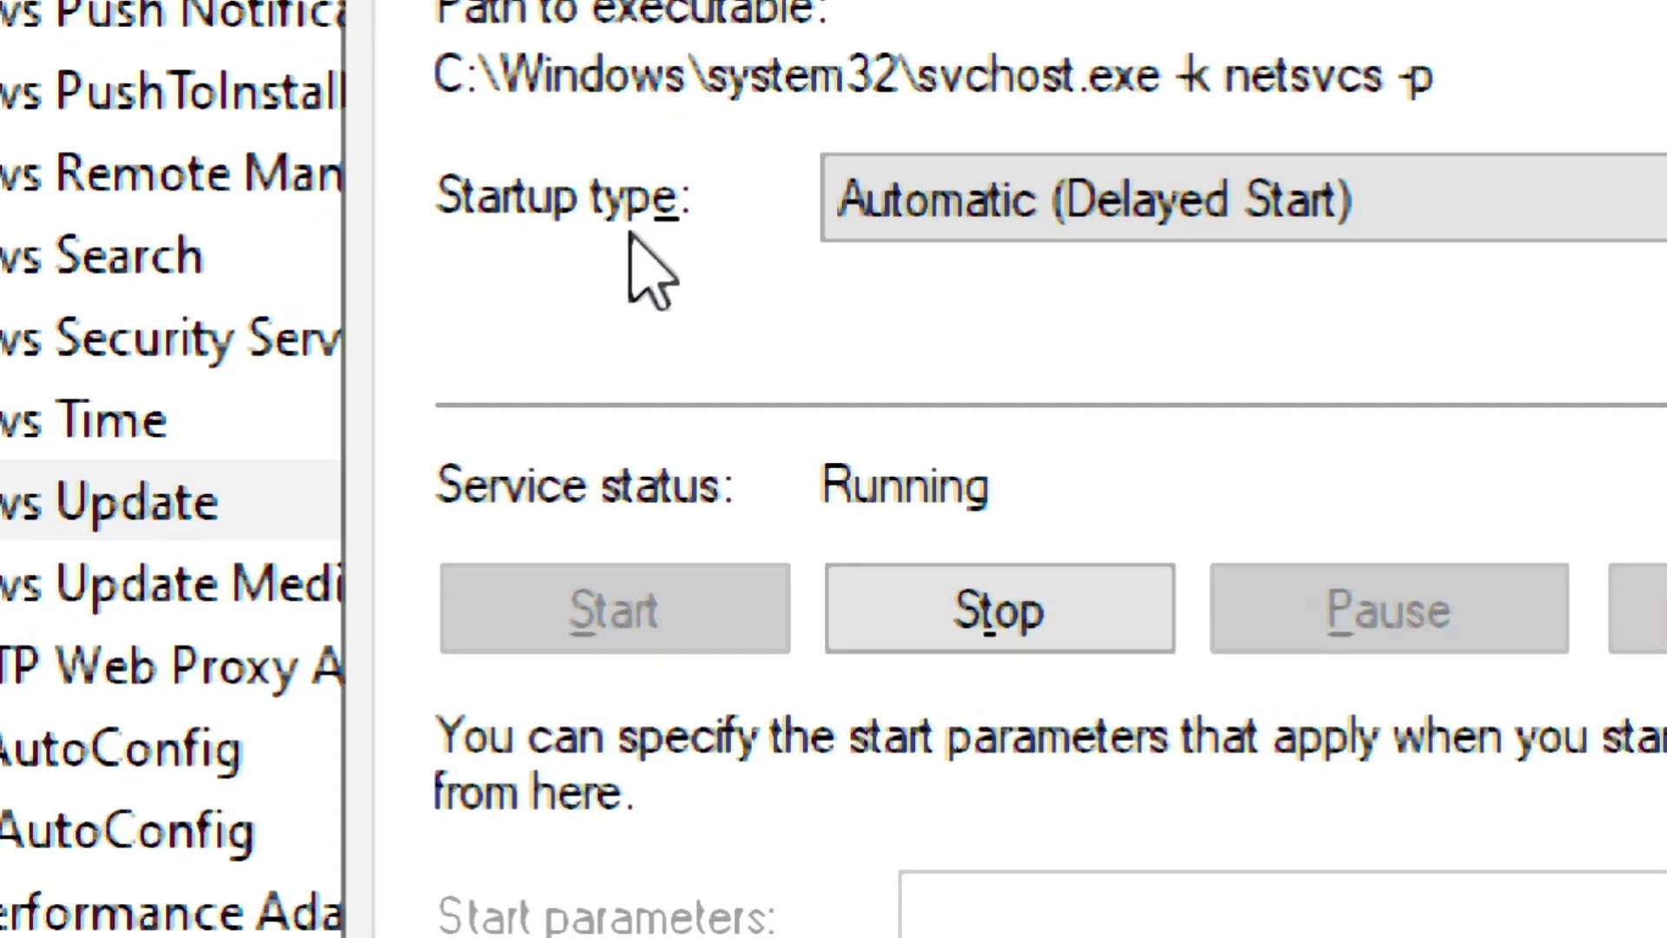
# Set the Windows Update service's startup type to Disabled and stop the service, applying the changes and closing Services.
pyautogui.click(1366, 201)
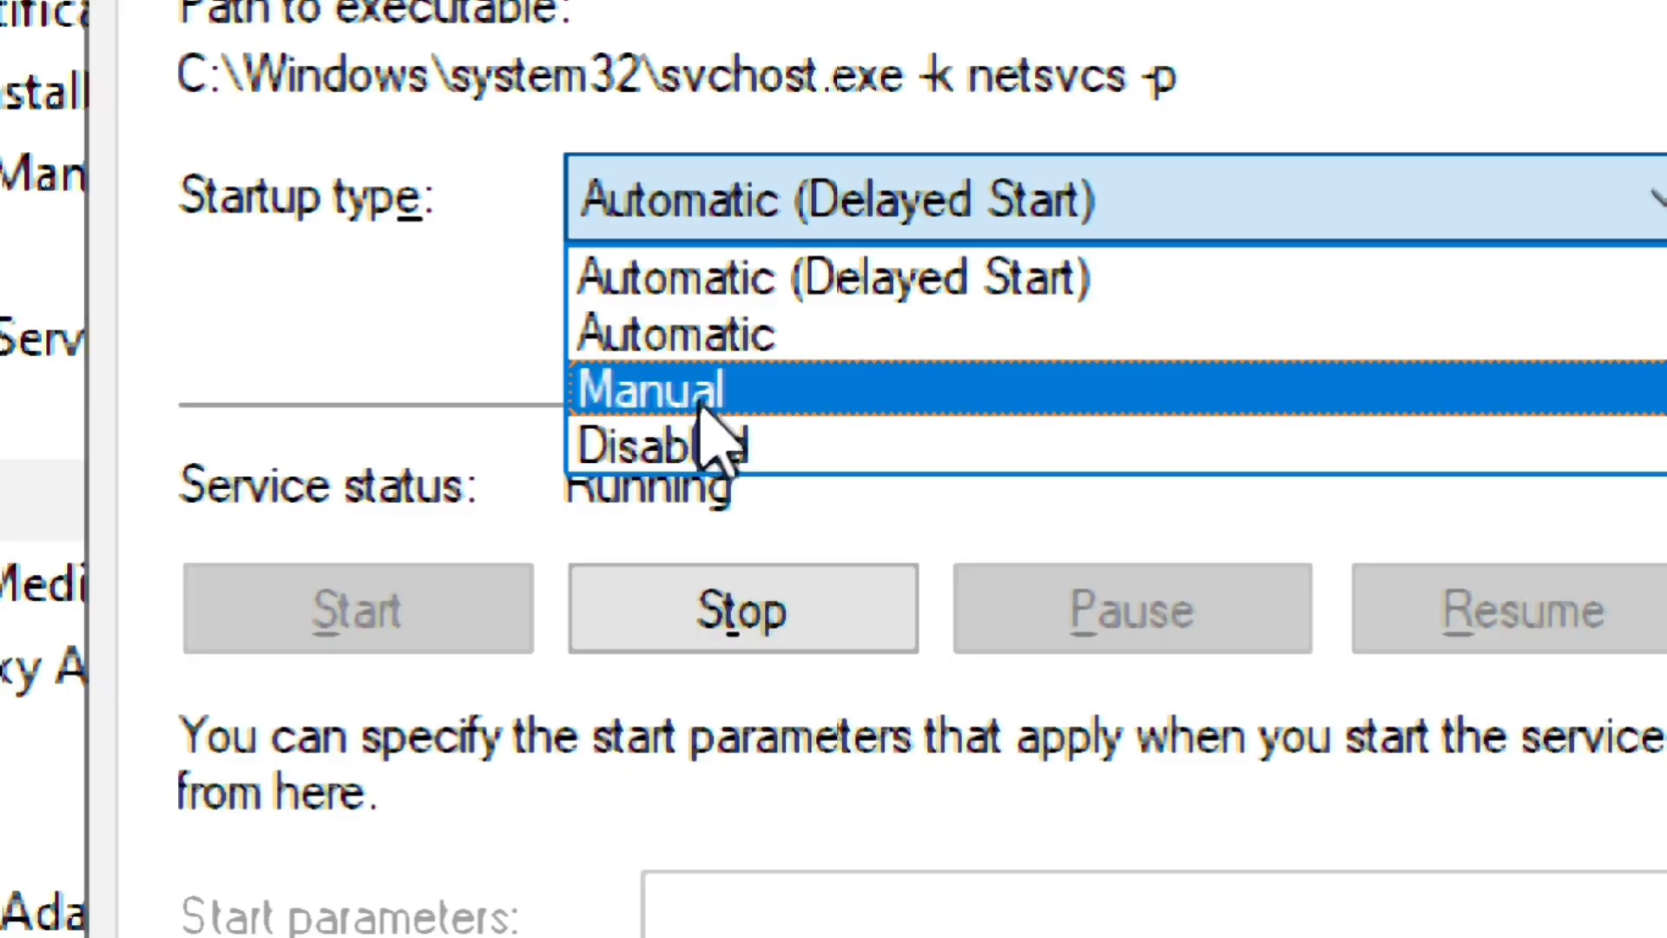
pyautogui.click(688, 450)
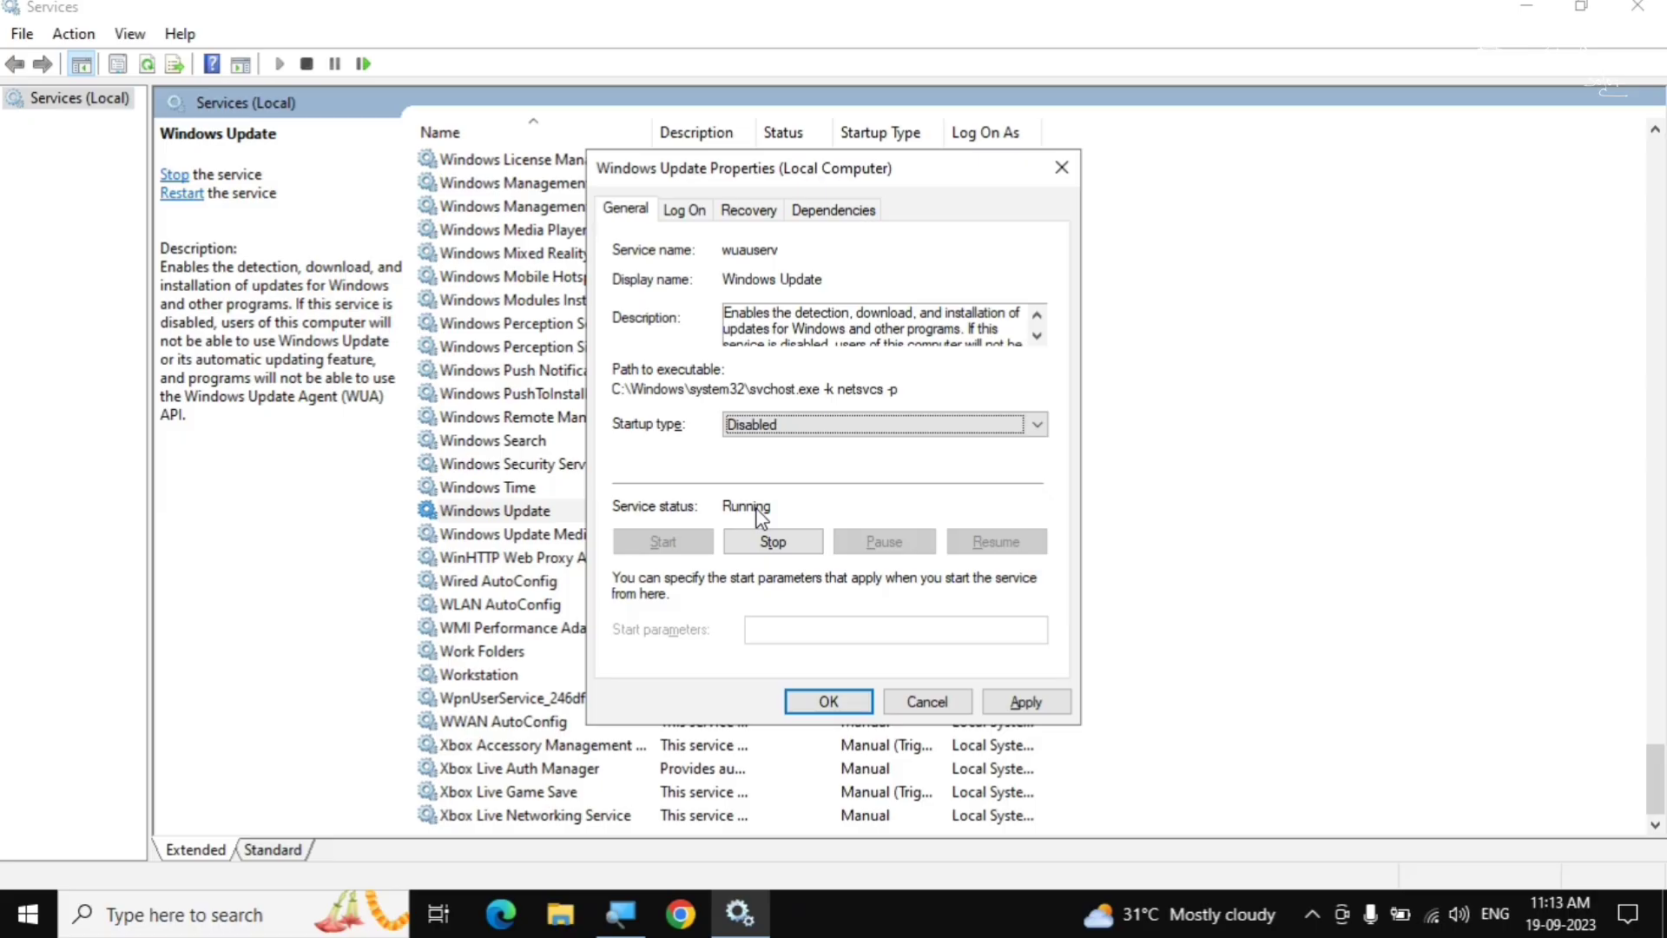
pyautogui.click(774, 542)
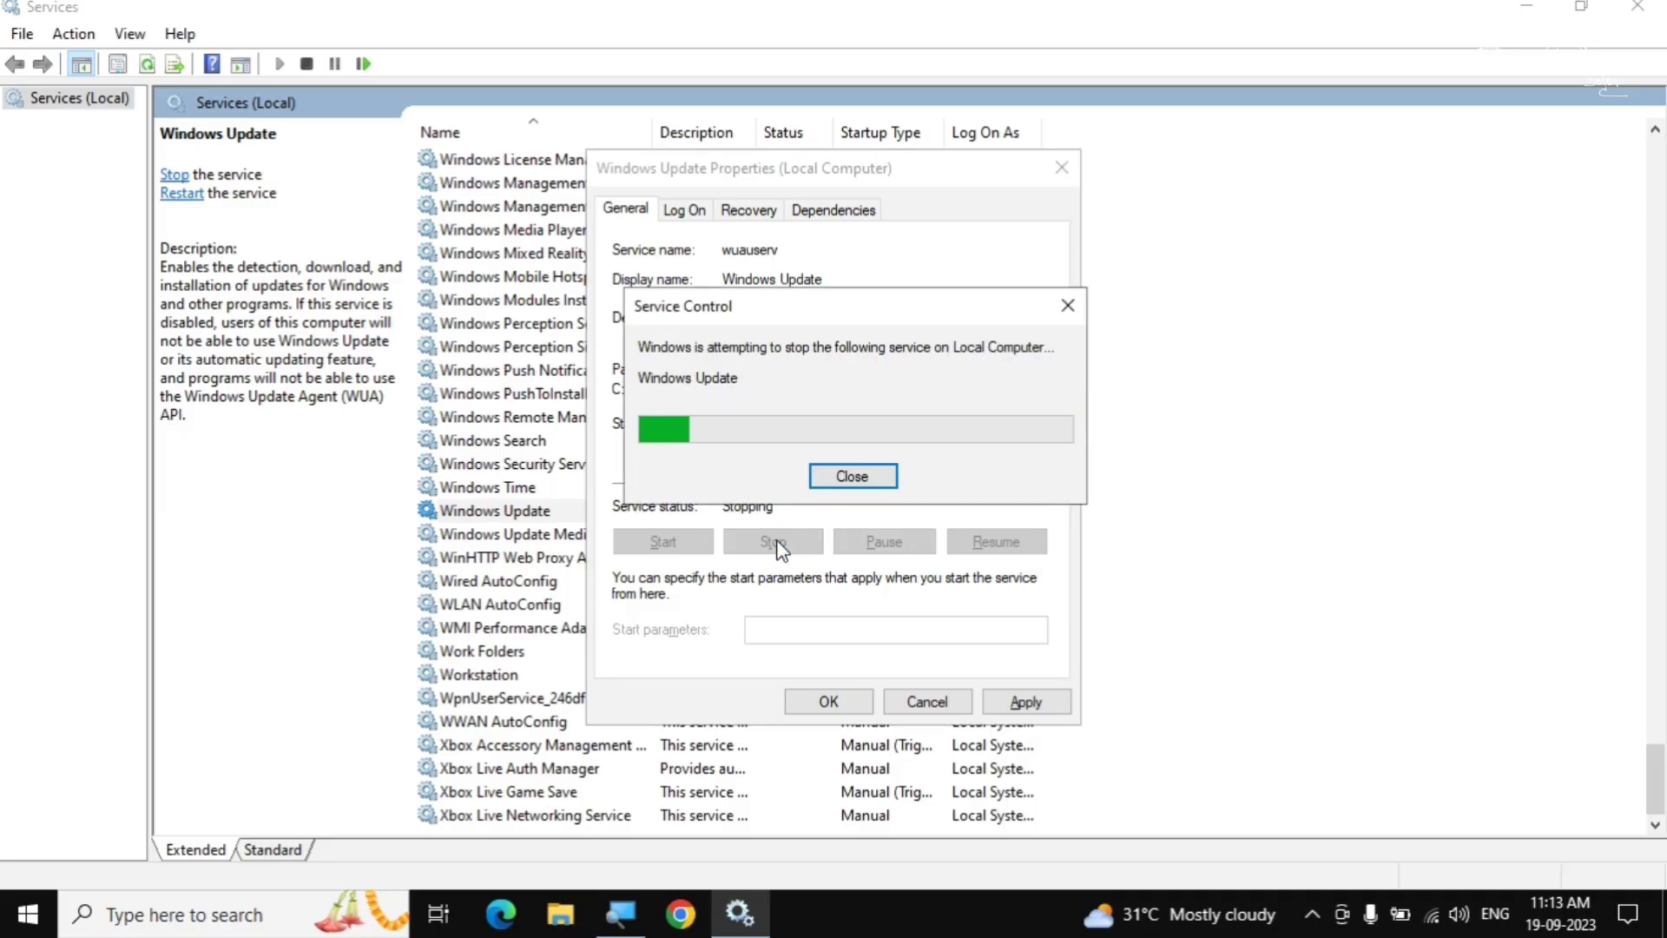
pyautogui.click(1018, 699)
pyautogui.click(834, 702)
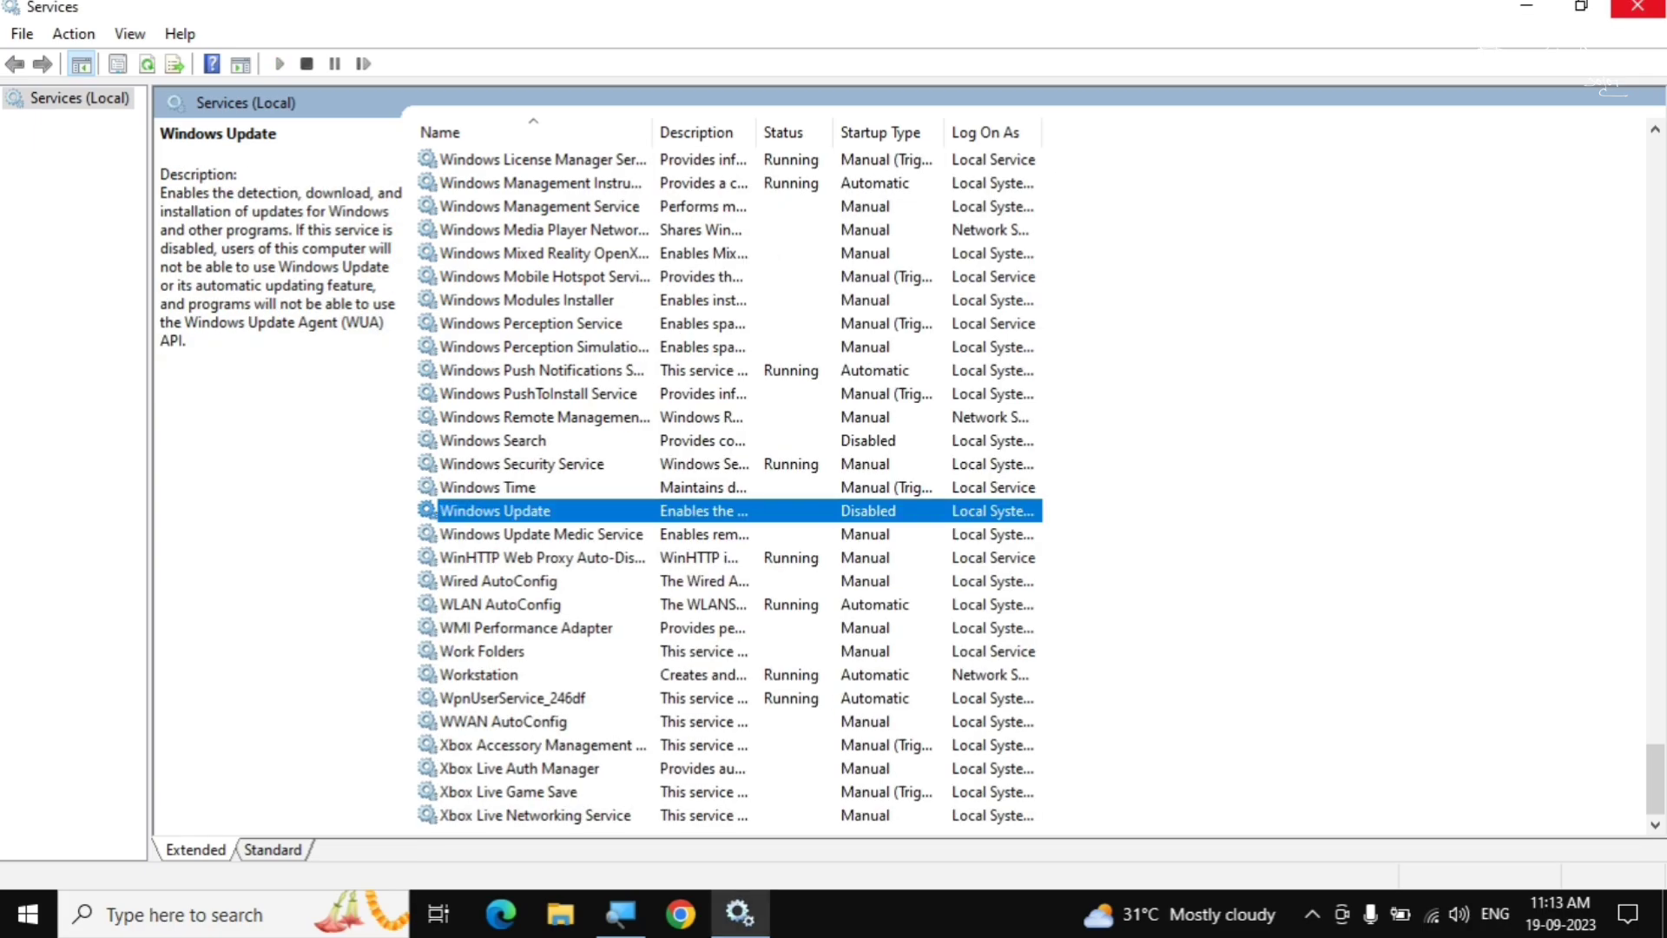
pyautogui.click(1637, 7)
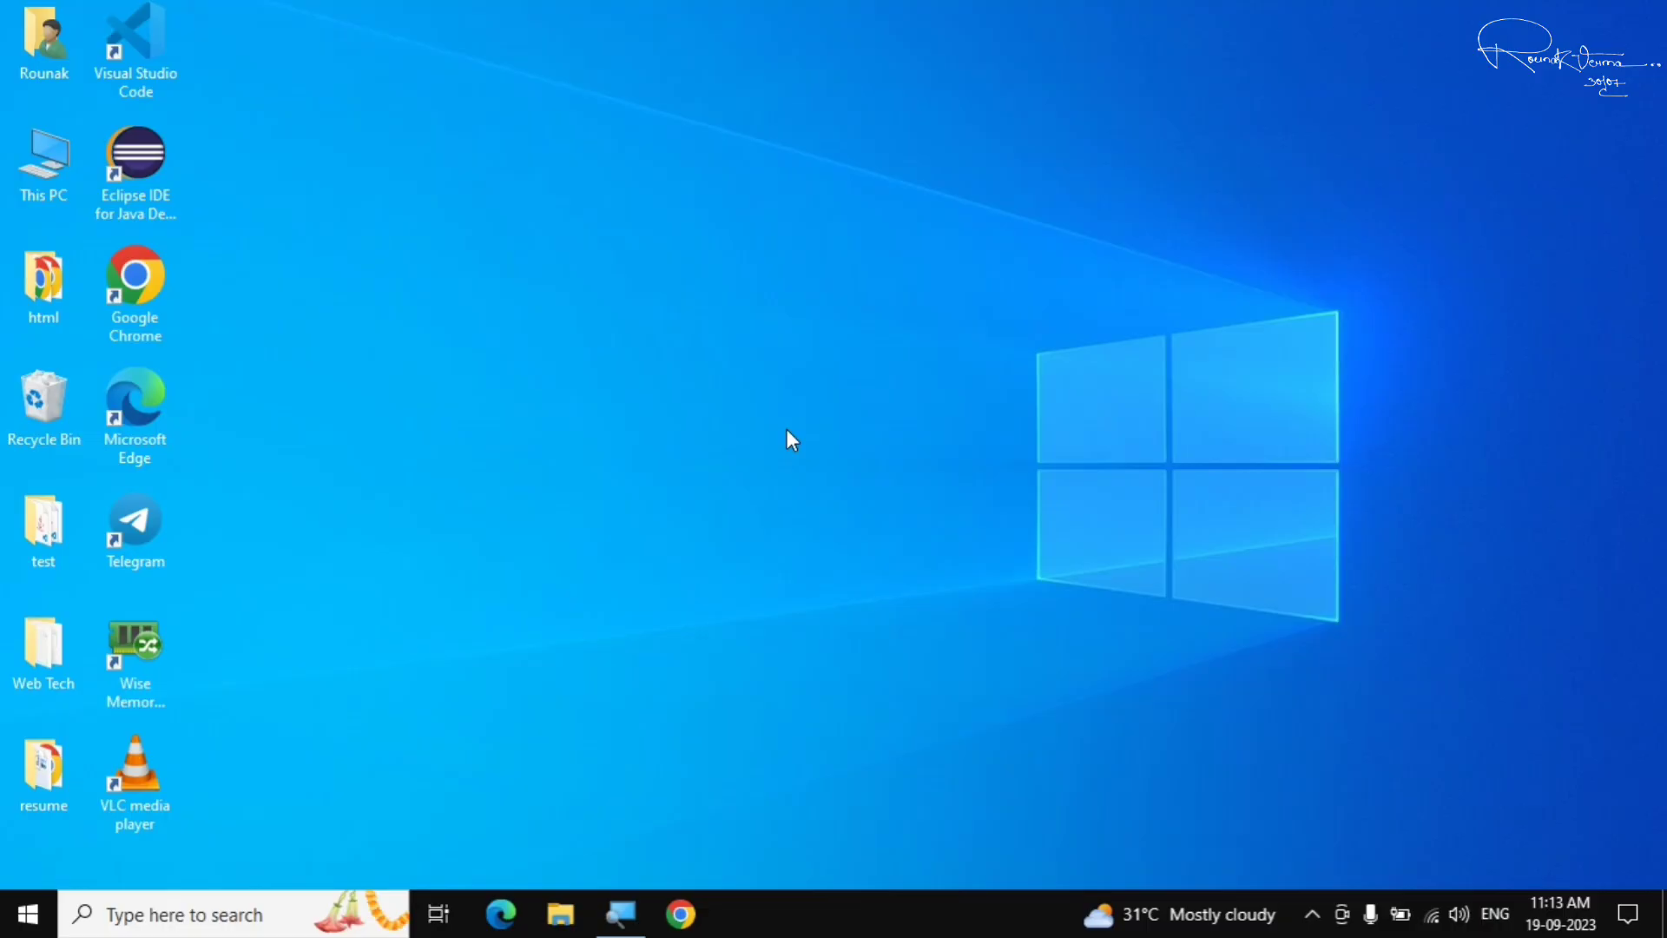
# Review the advanced options of Windows Update under Update & Security in Settings, and close the window.
pyautogui.rightClick(19, 932)
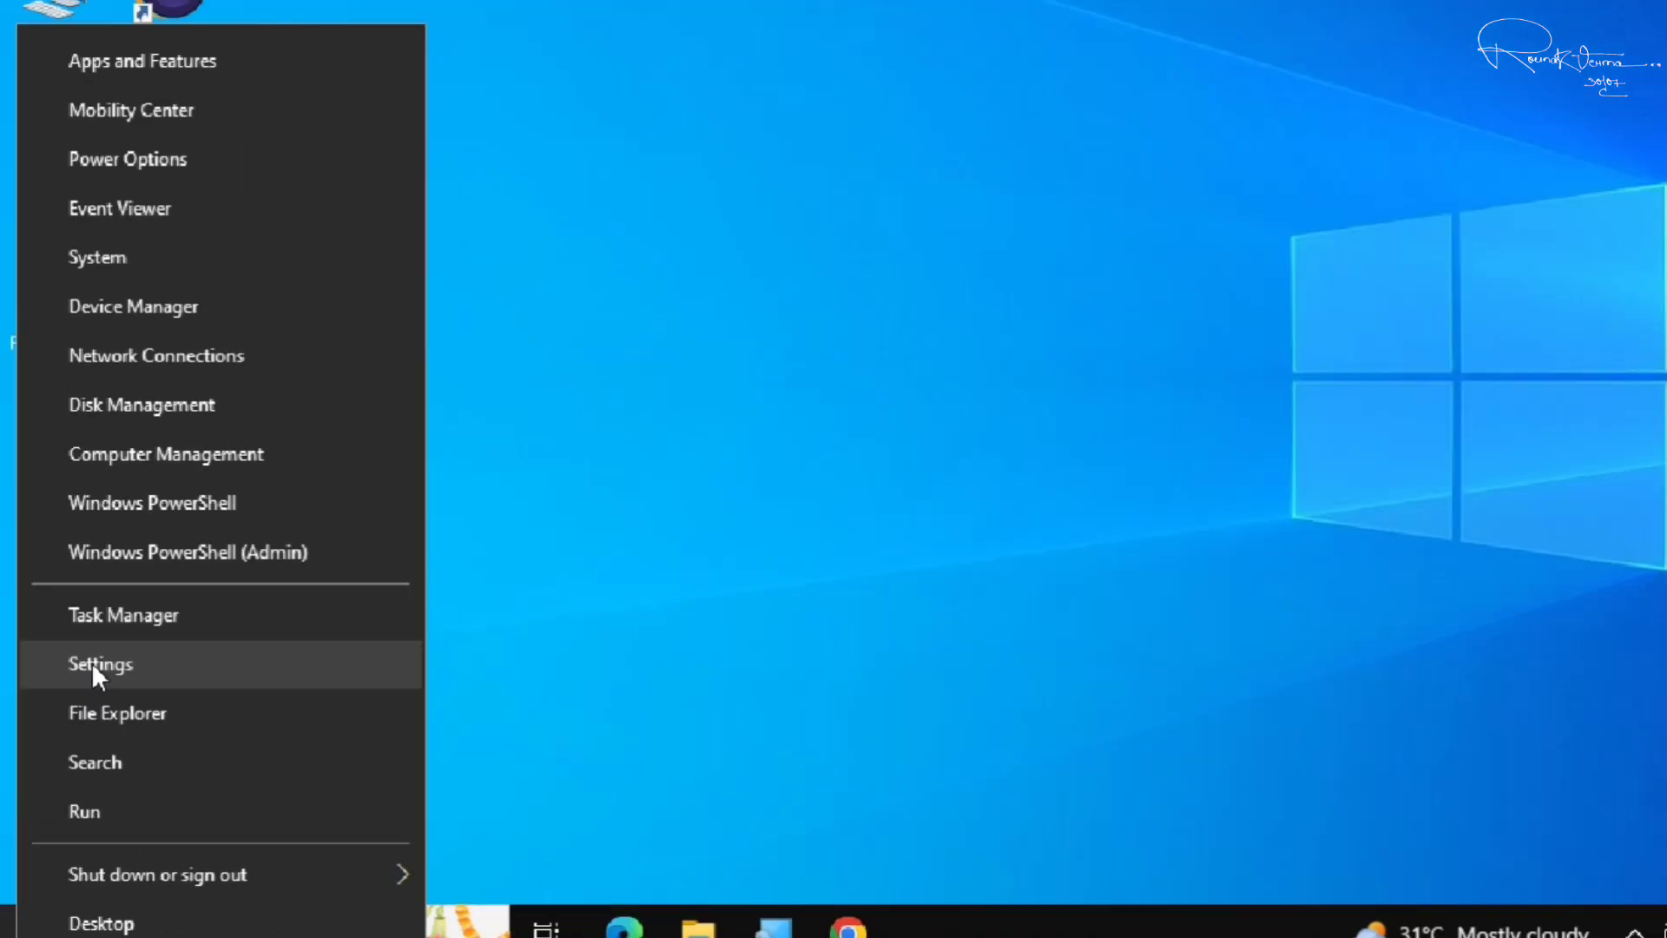
pyautogui.click(93, 666)
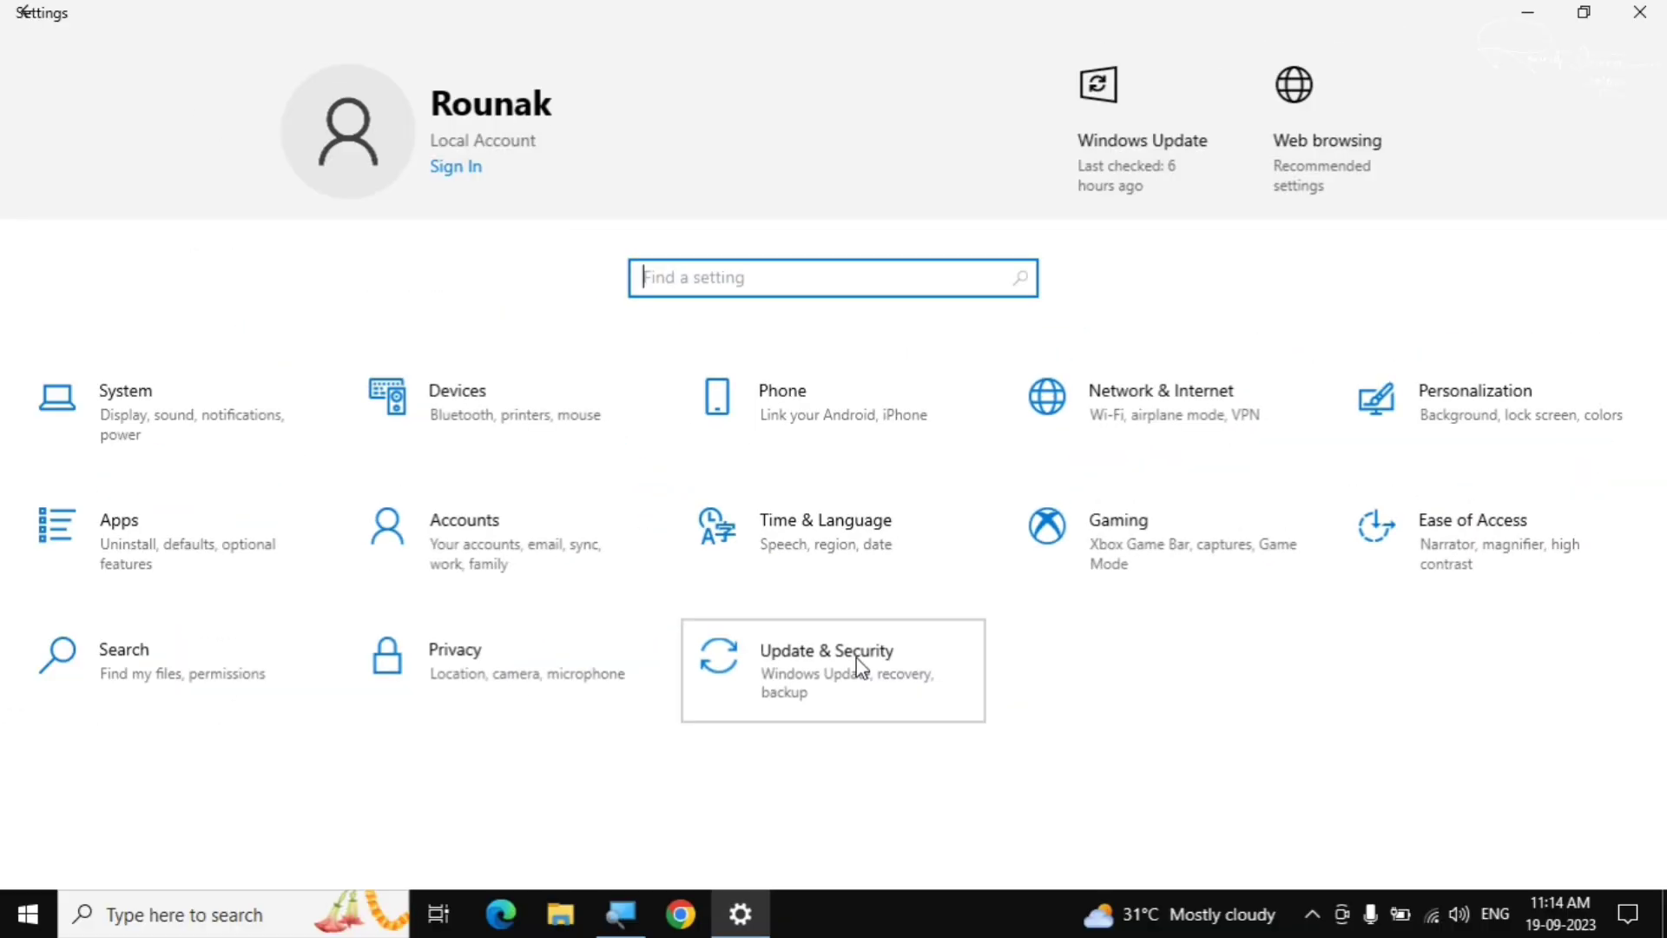
pyautogui.click(828, 665)
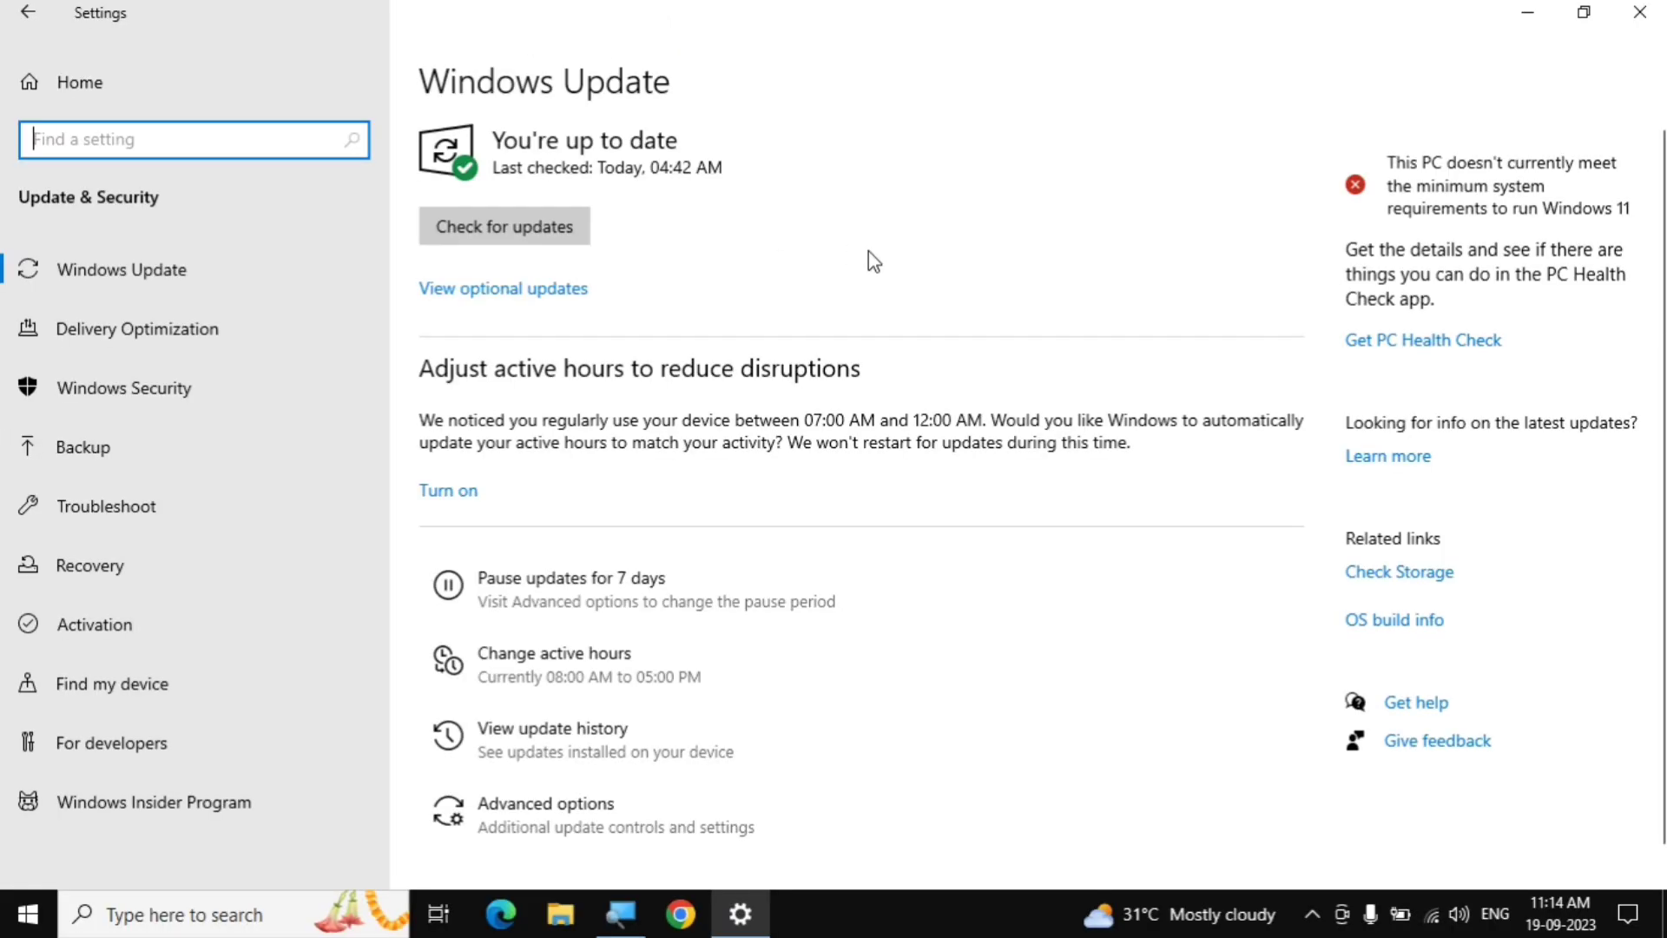
pyautogui.scroll(-2, 747, 722)
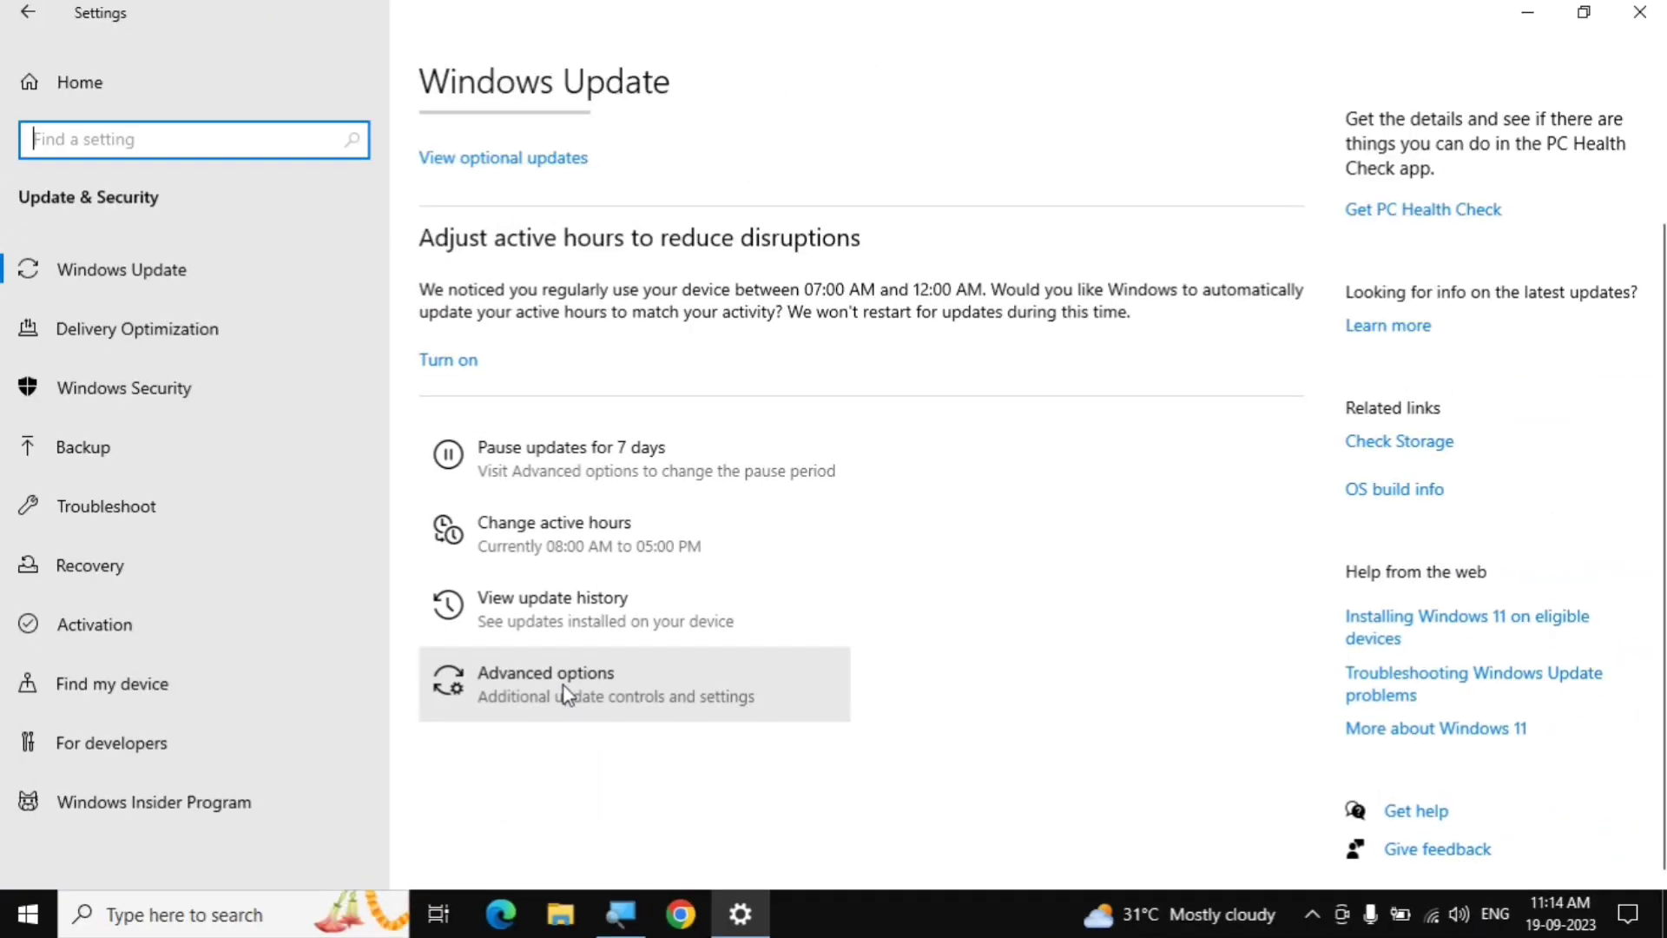
pyautogui.click(566, 695)
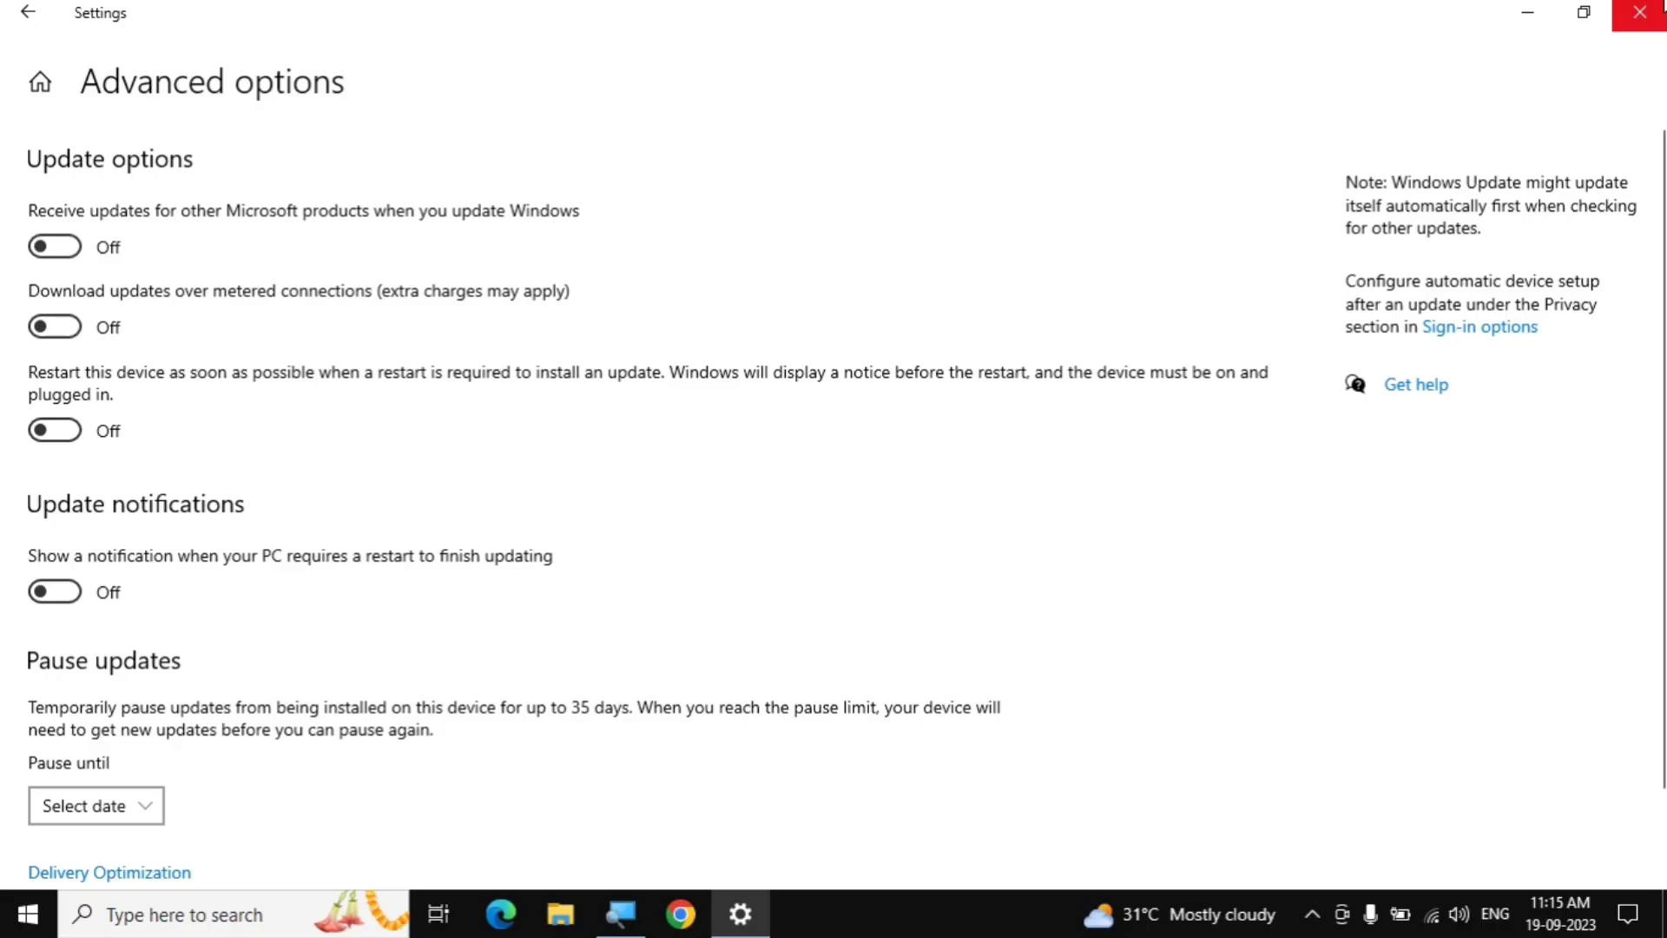
pyautogui.click(1640, 12)
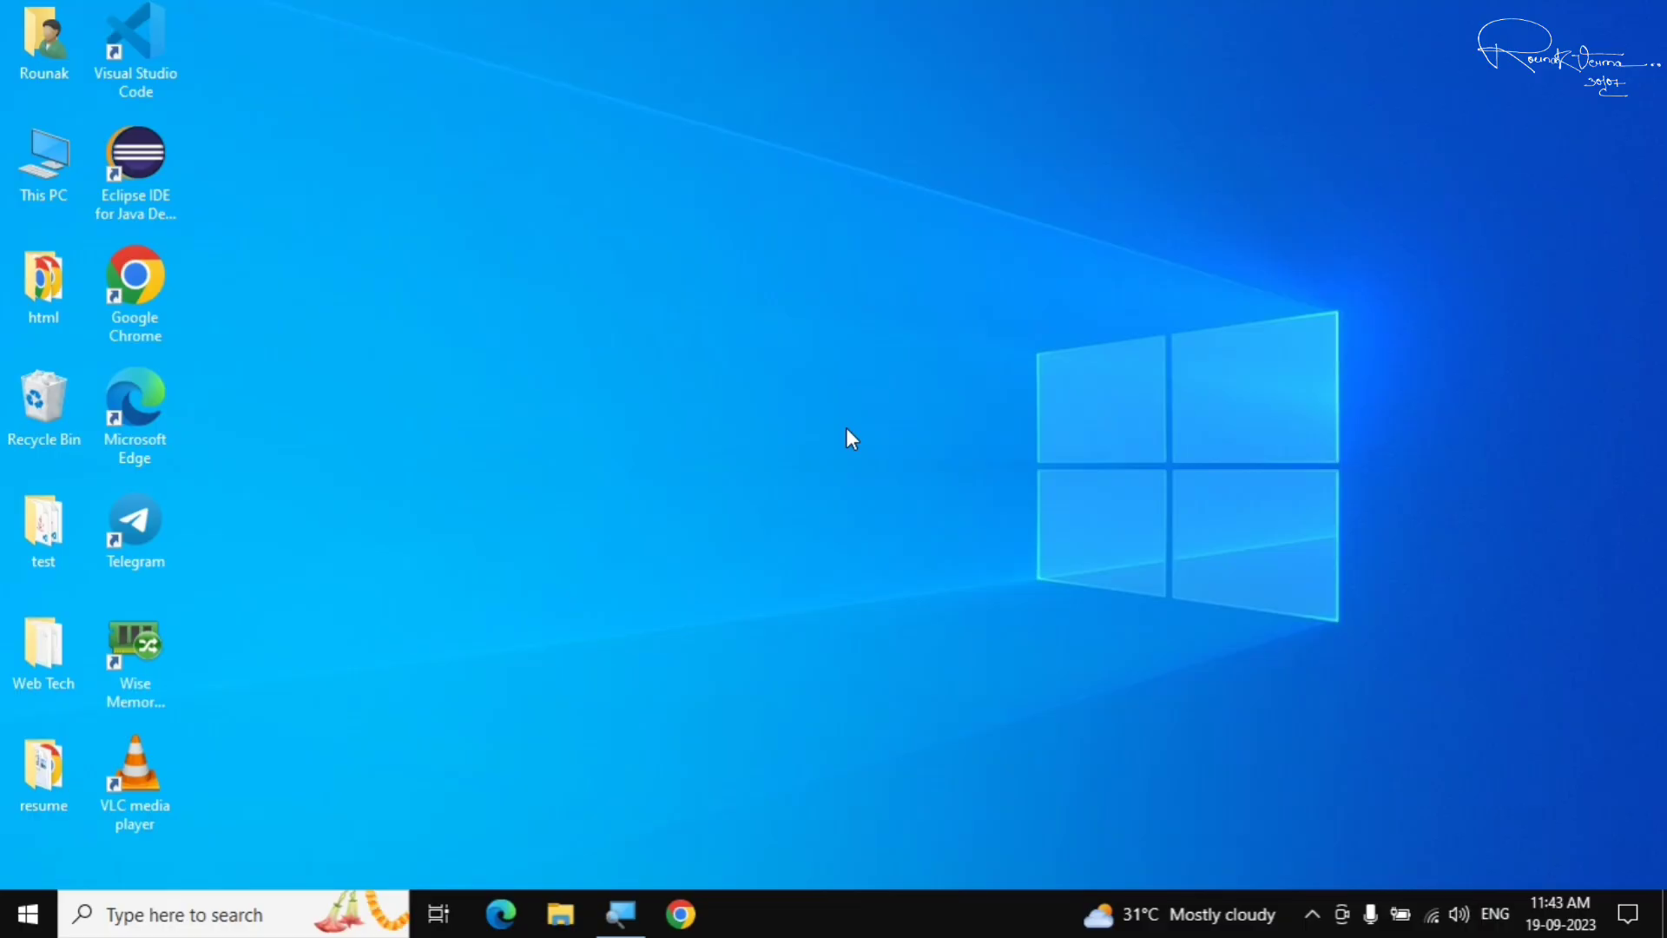
# Open the properties of the connected Wi-Fi network HeadQuarter under Network & Internet in Settings.
pyautogui.rightClick(28, 913)
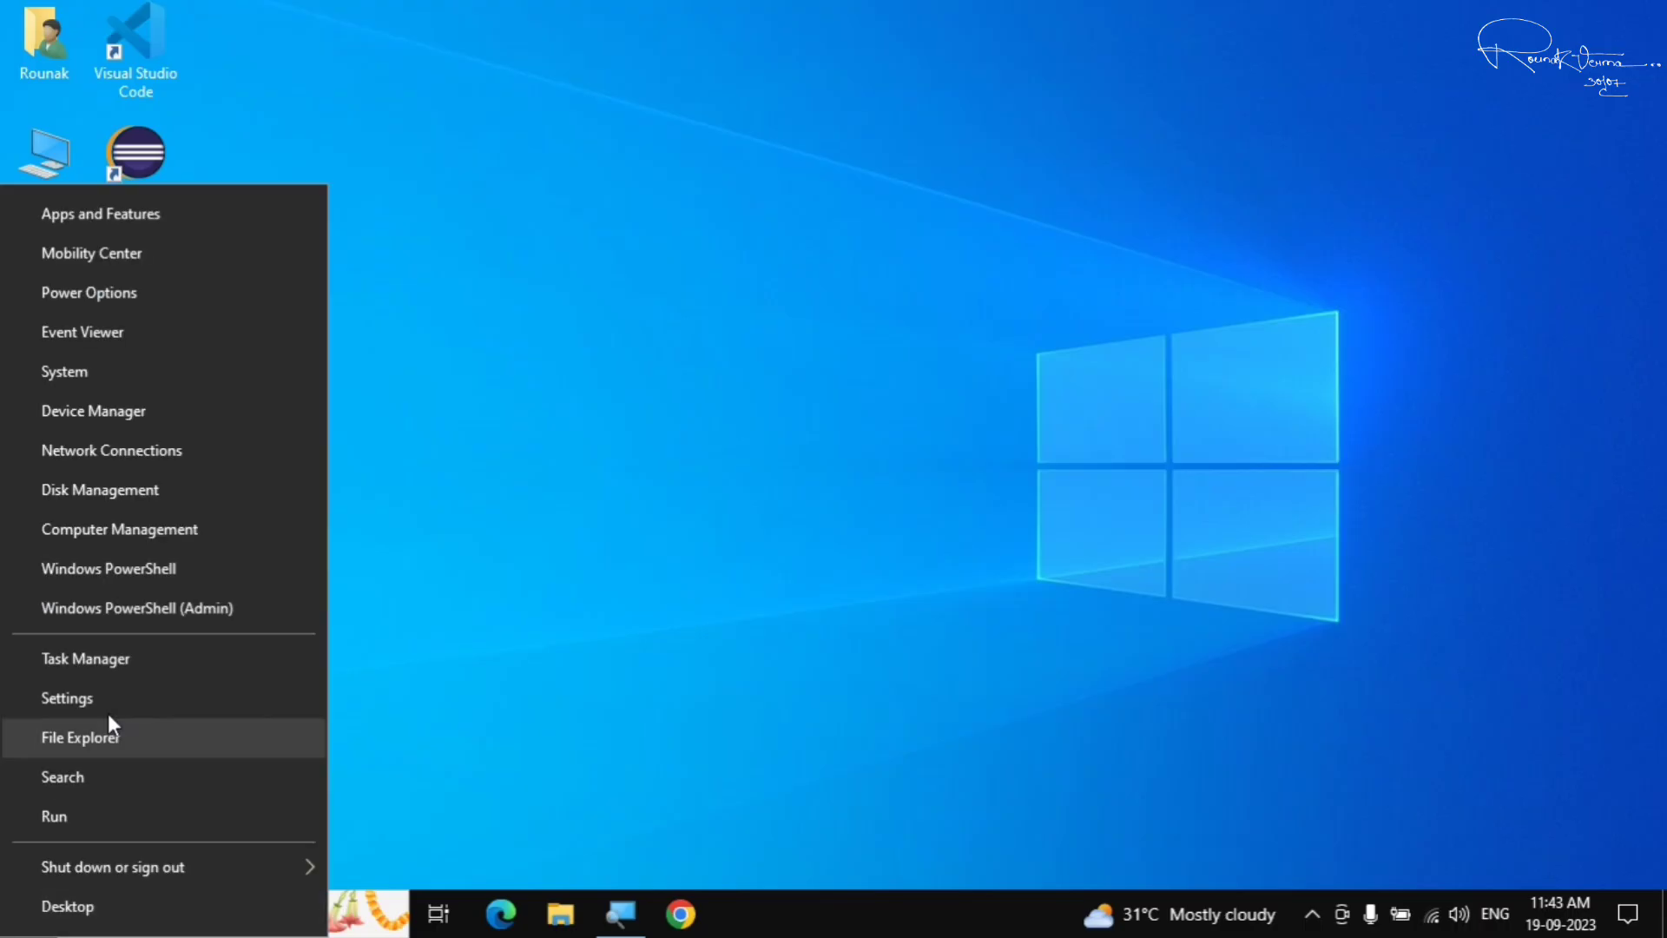
pyautogui.click(103, 694)
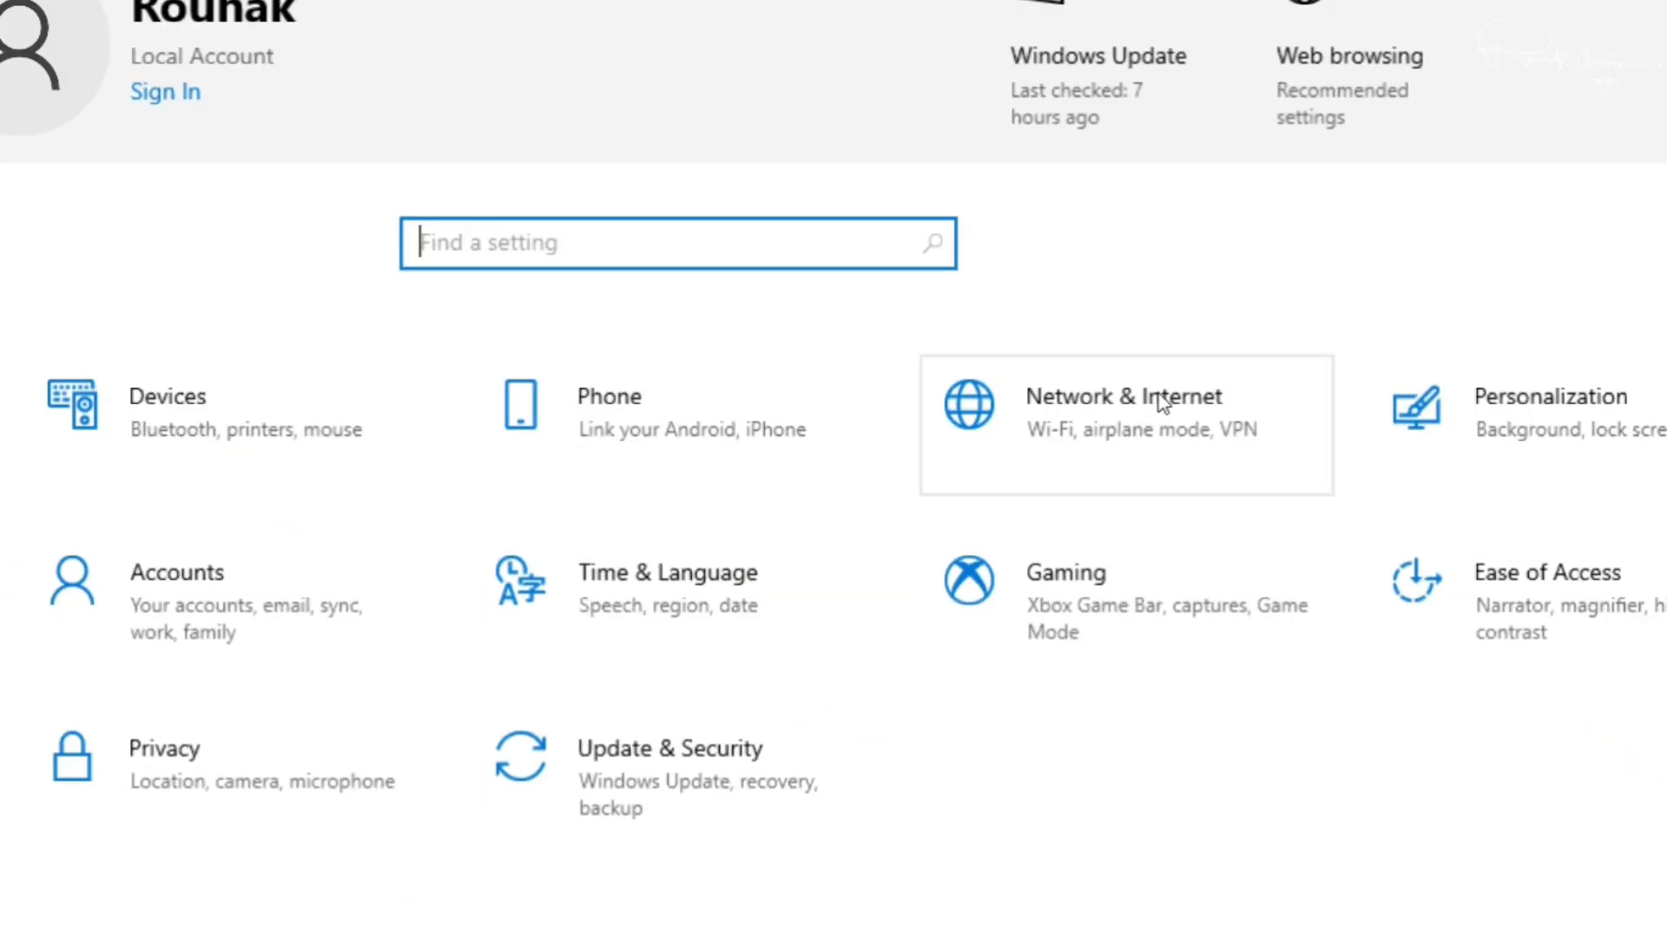
pyautogui.click(1164, 401)
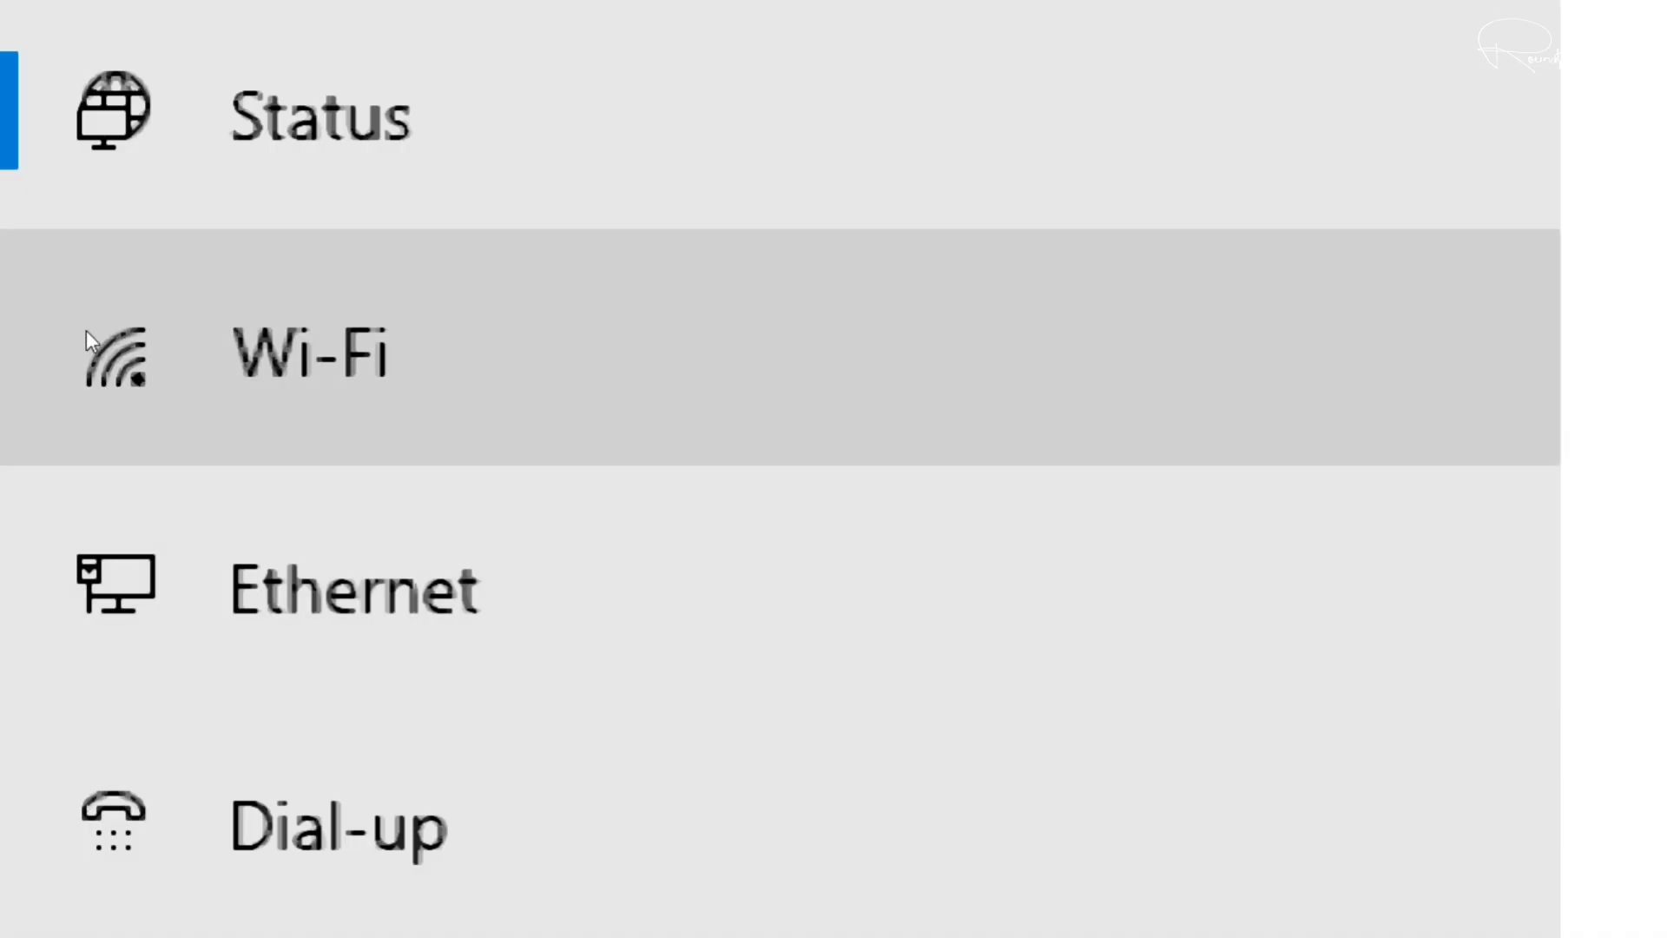
pyautogui.click(87, 332)
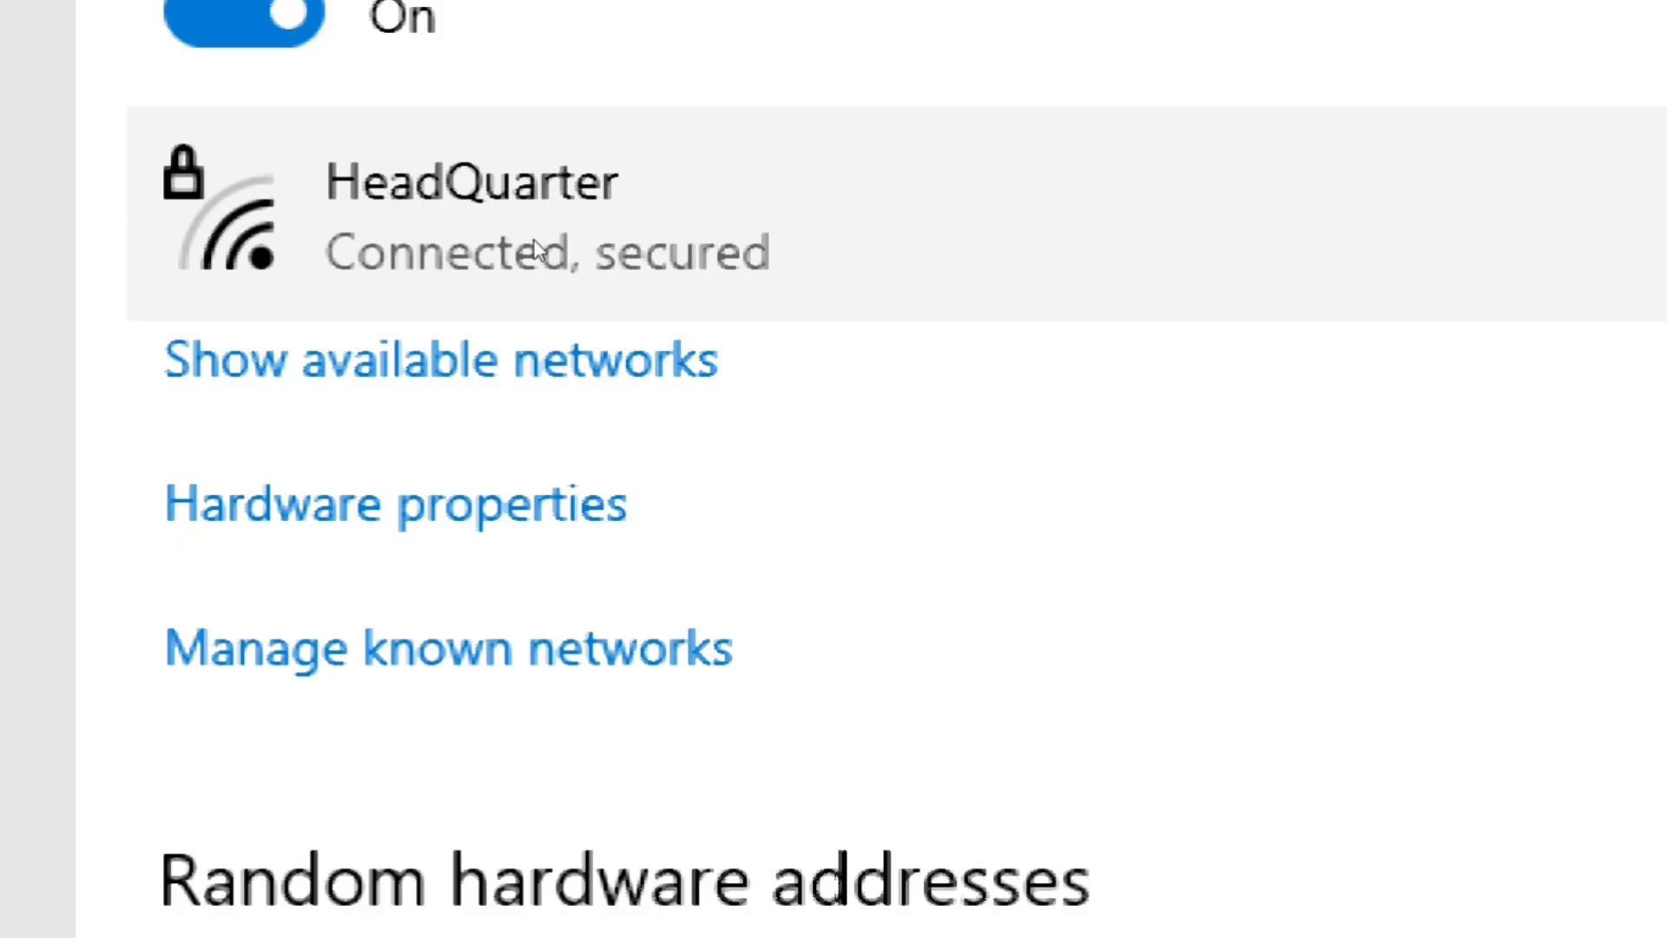
pyautogui.click(534, 247)
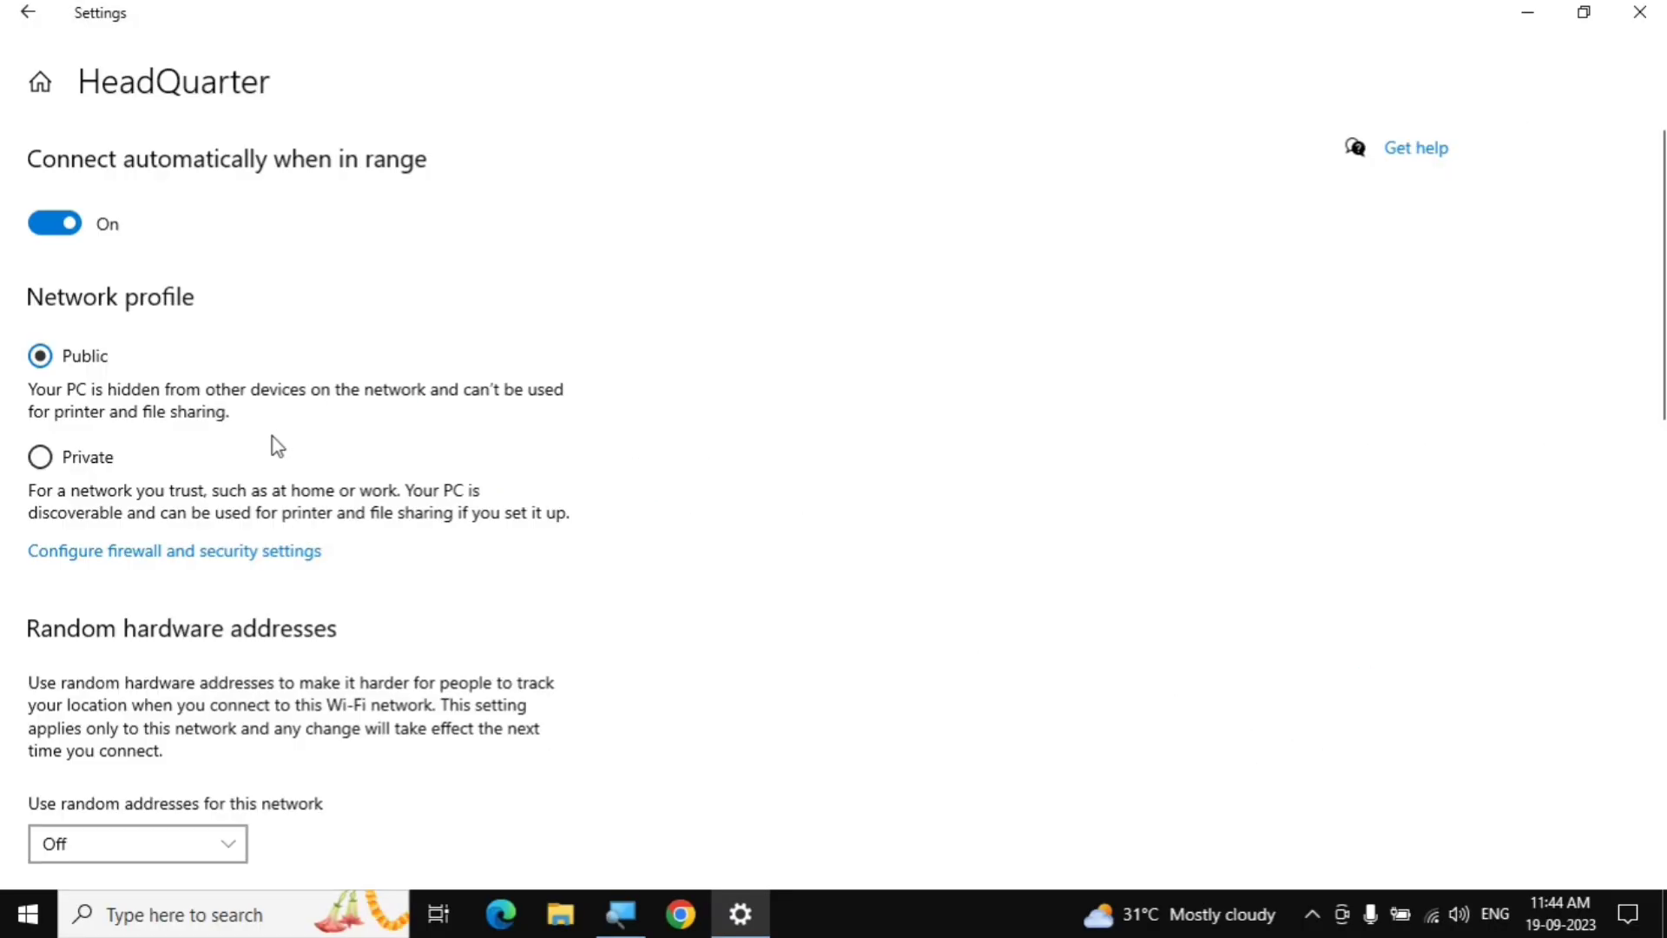
# Set the HeadQuarter network as a metered connection and close Settings.
pyautogui.scroll(-6, 273, 436)
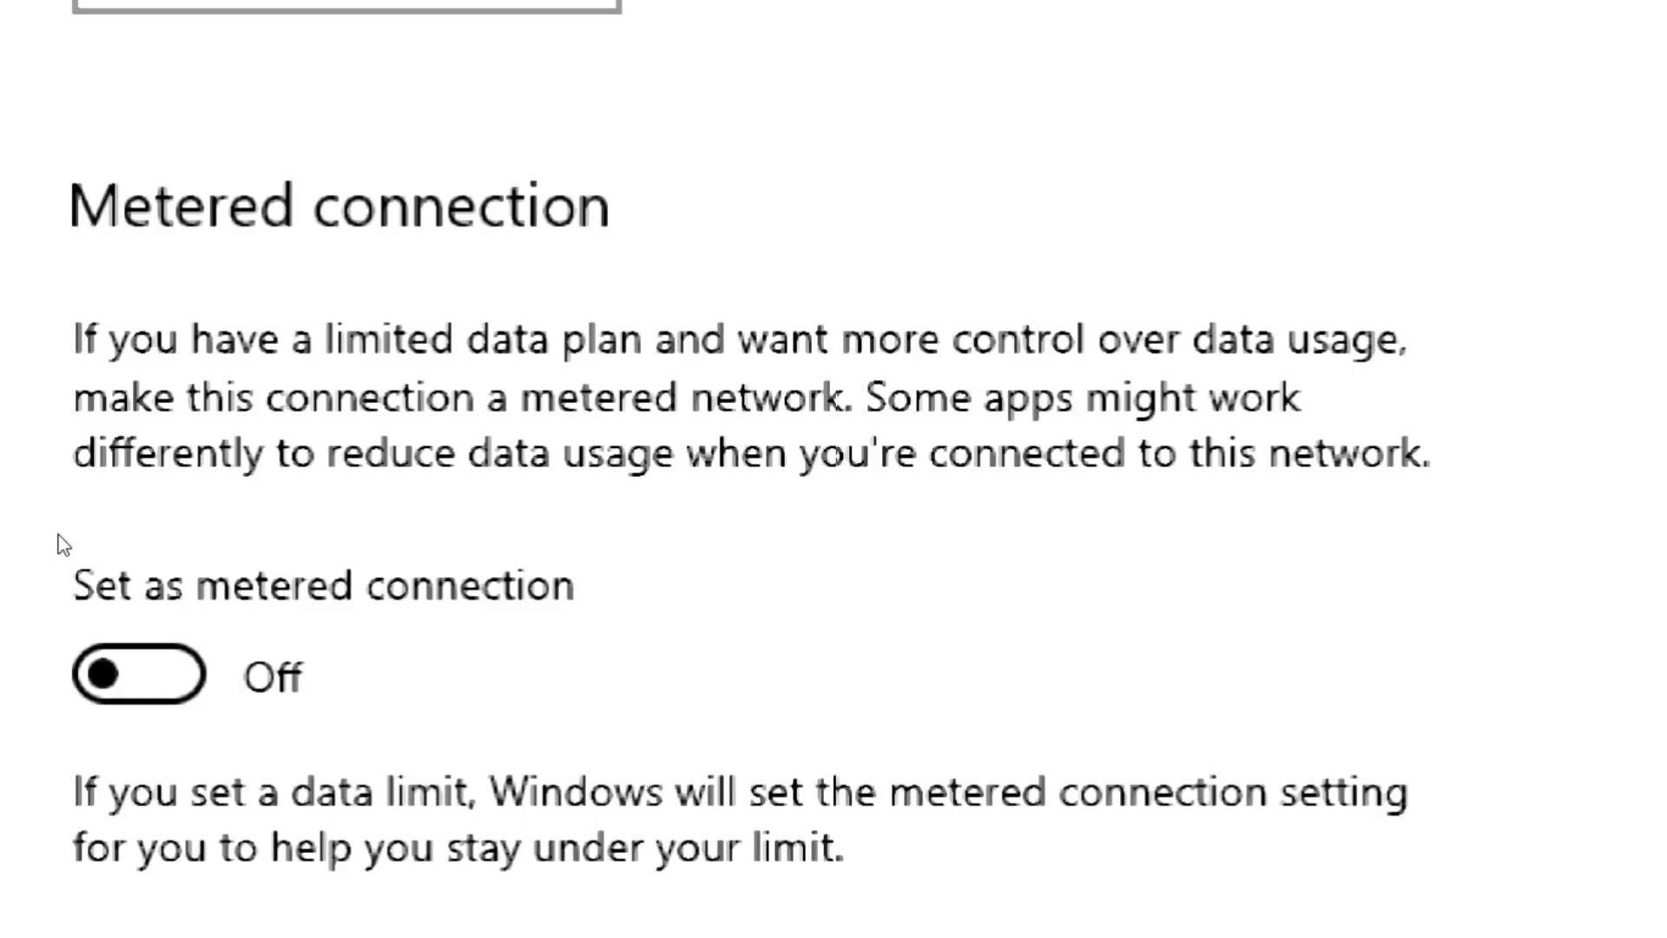
pyautogui.press('space')
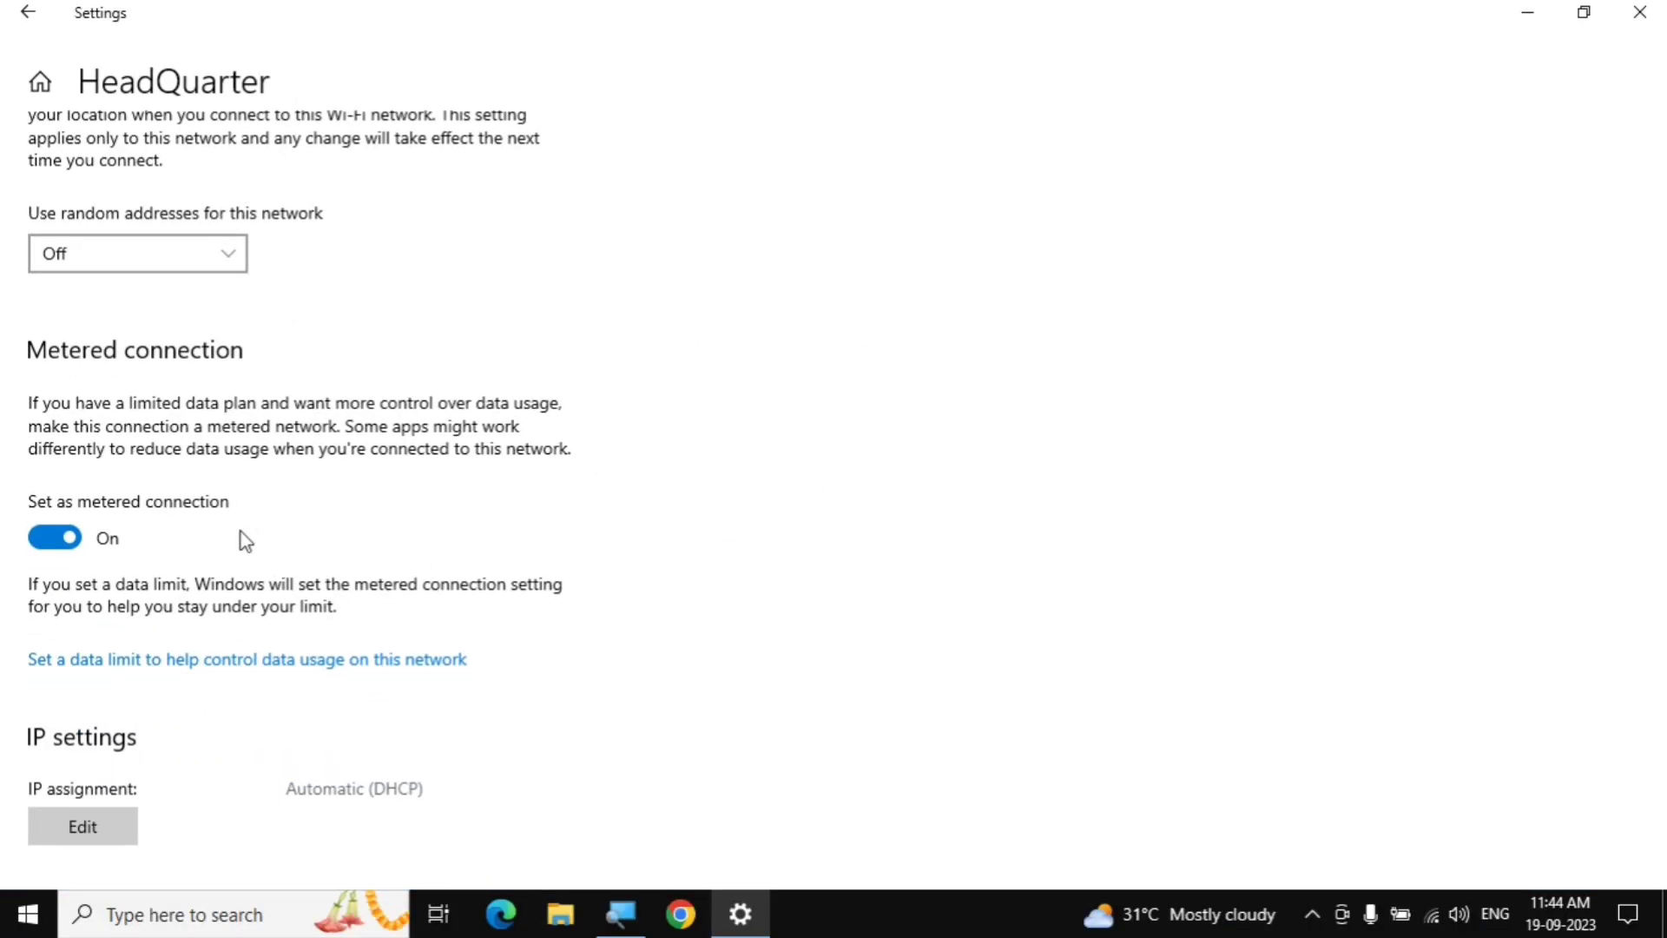
pyautogui.click(1639, 12)
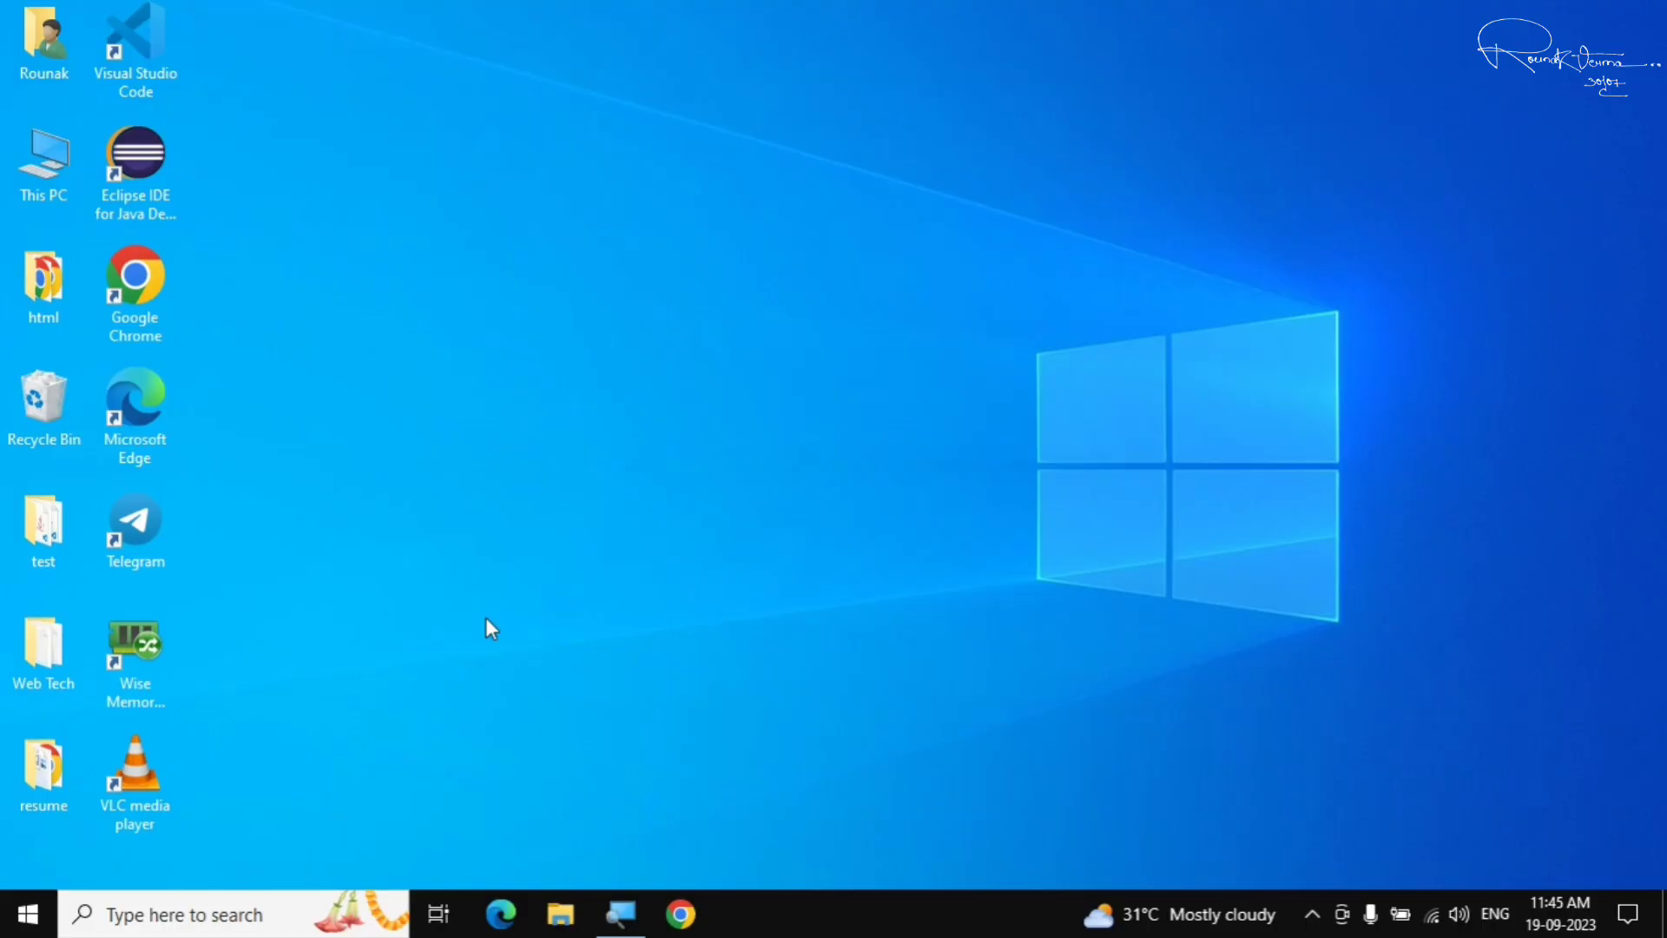
# Bring up the computer's power options for sleep, shutdown and restart.
pyautogui.click(27, 914)
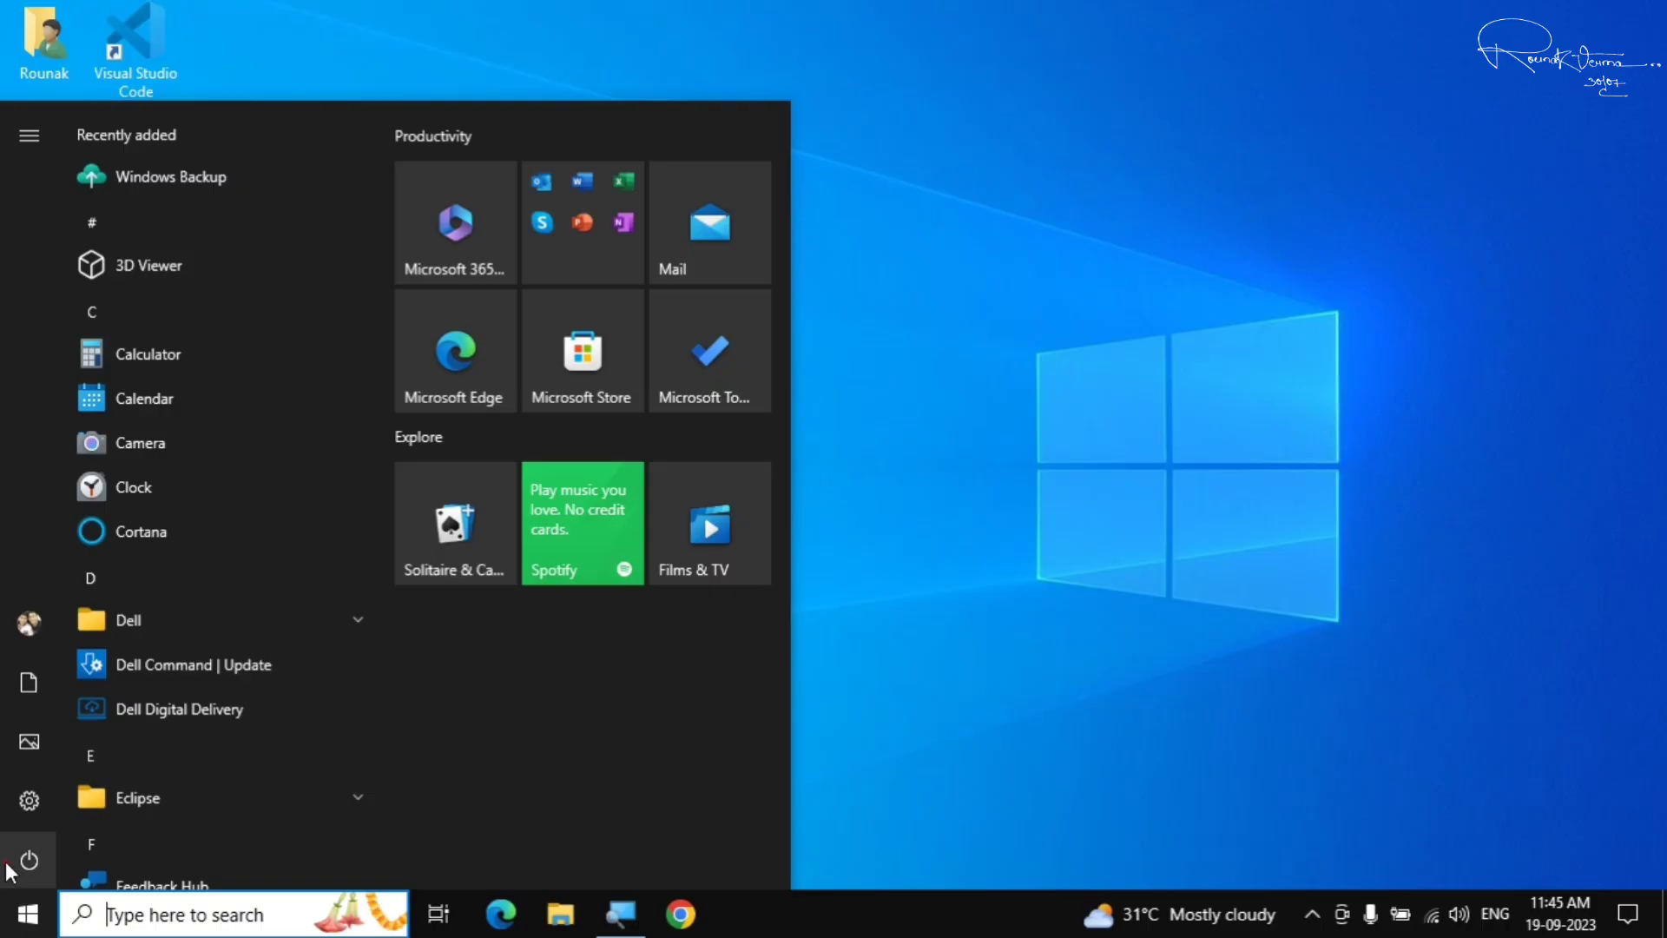
pyautogui.click(12, 867)
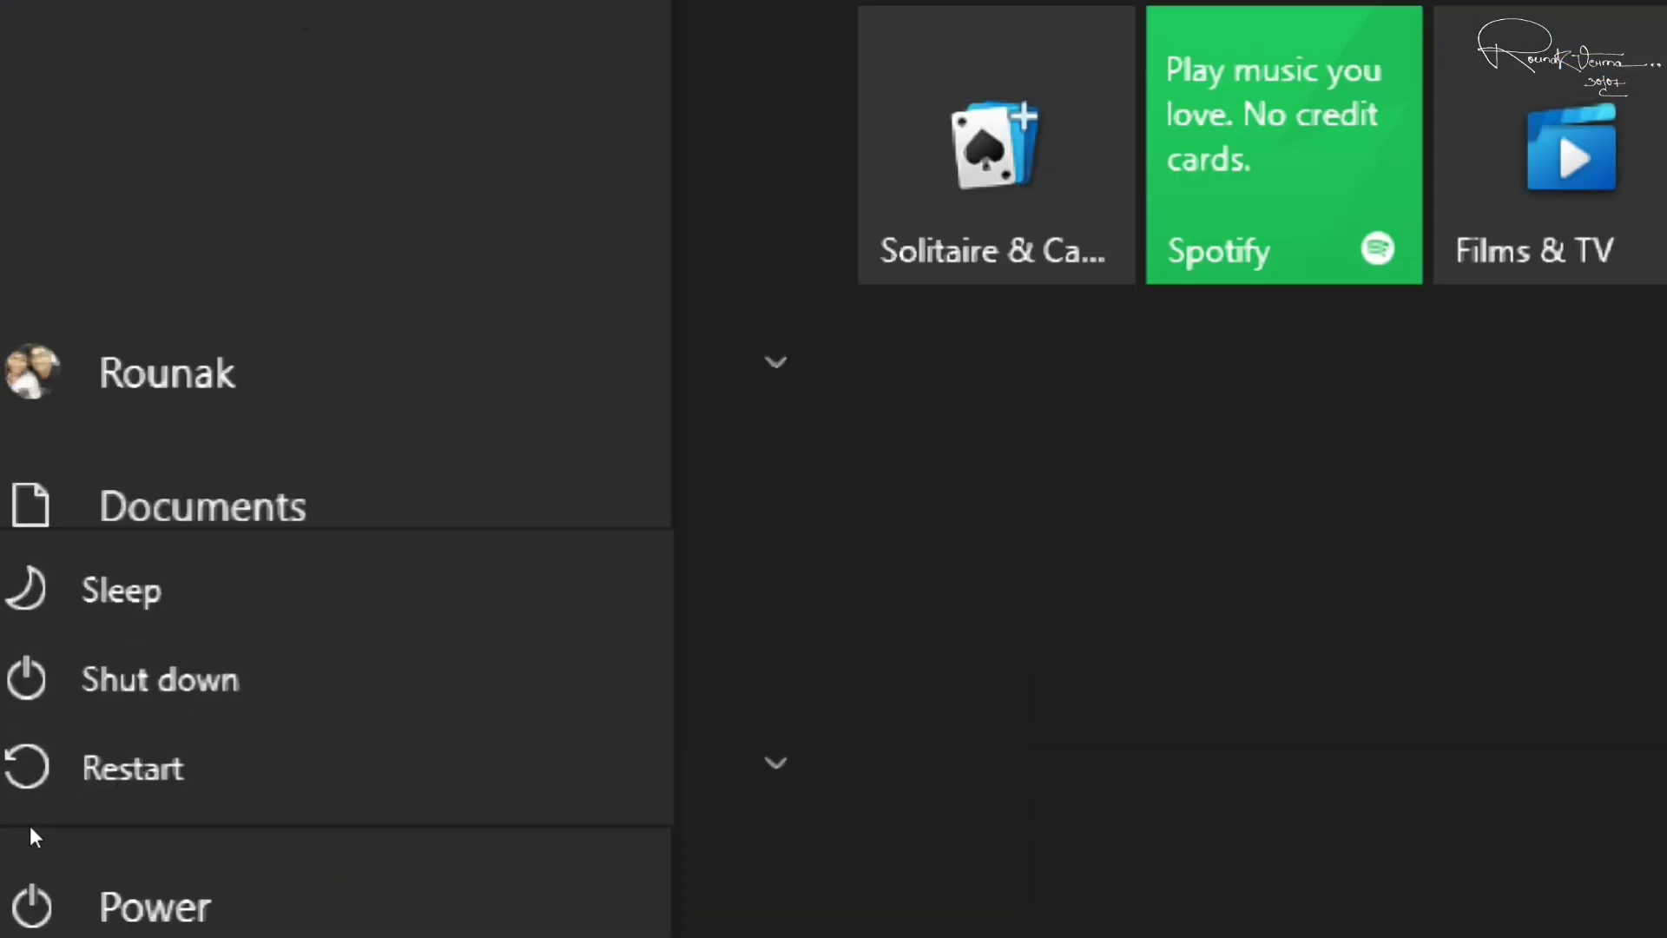